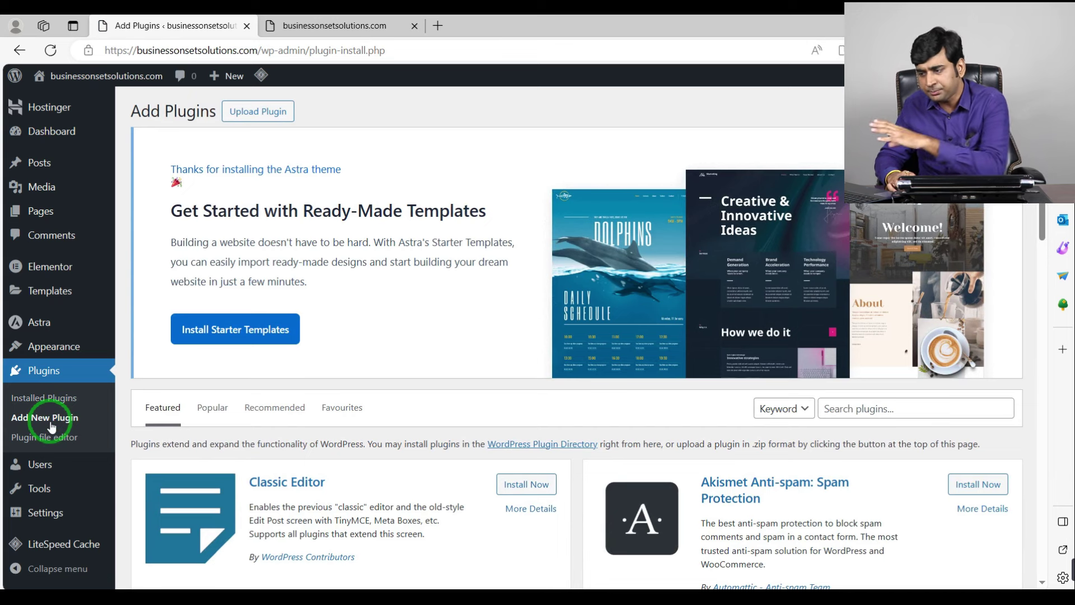
# Search the plugin directory for "elementor", then install and activate the Starter Templates plugin by Brainstorm Force.
pyautogui.scroll(-3, 51, 427)
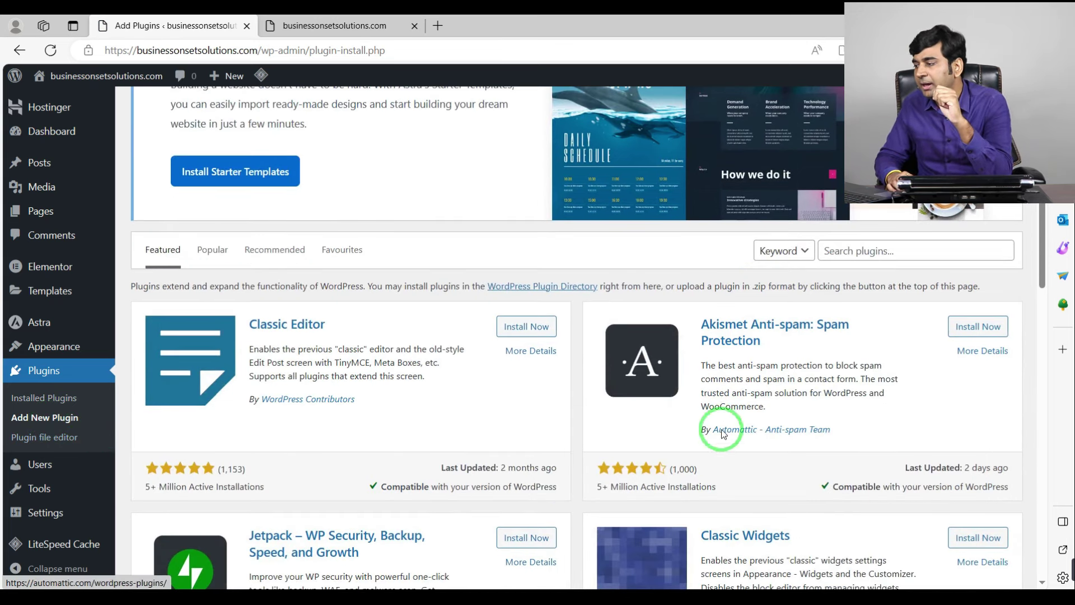
pyautogui.click(859, 251)
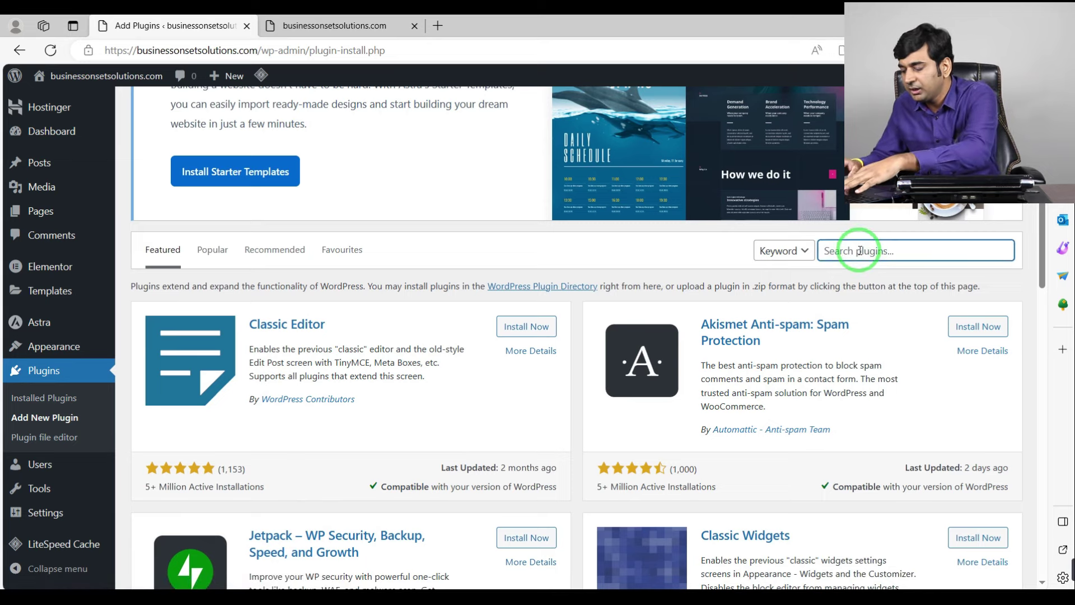
pyautogui.write('elementor')
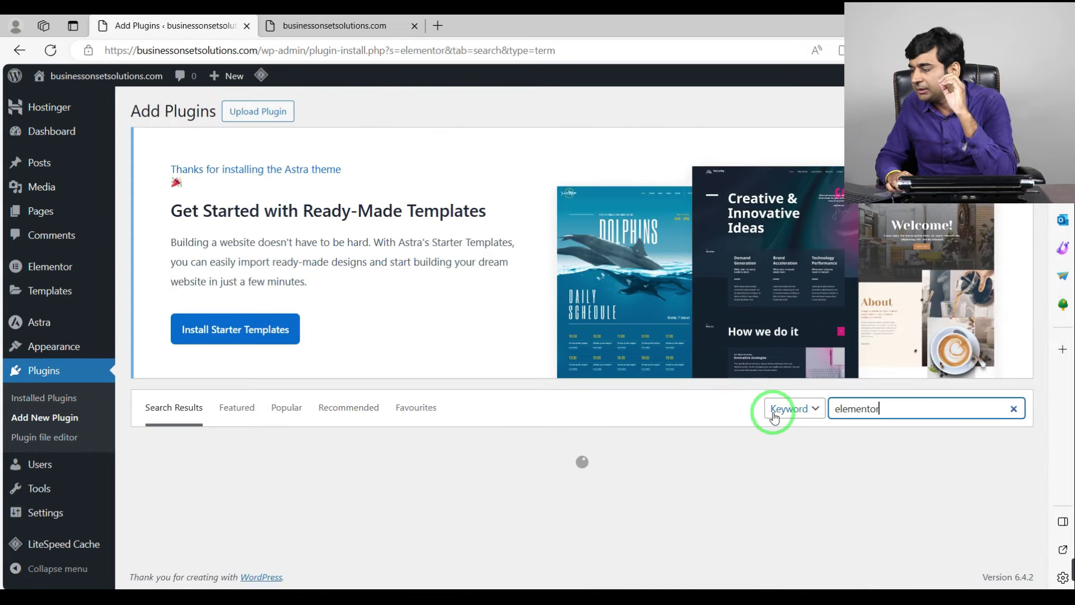
pyautogui.scroll(-5, 724, 456)
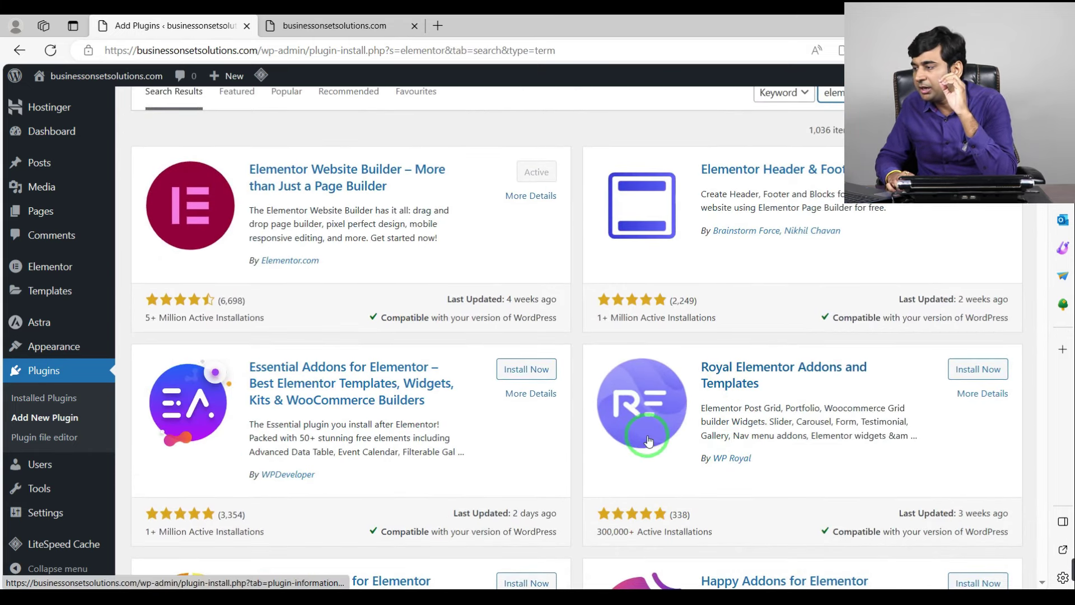
pyautogui.scroll(-4, 648, 440)
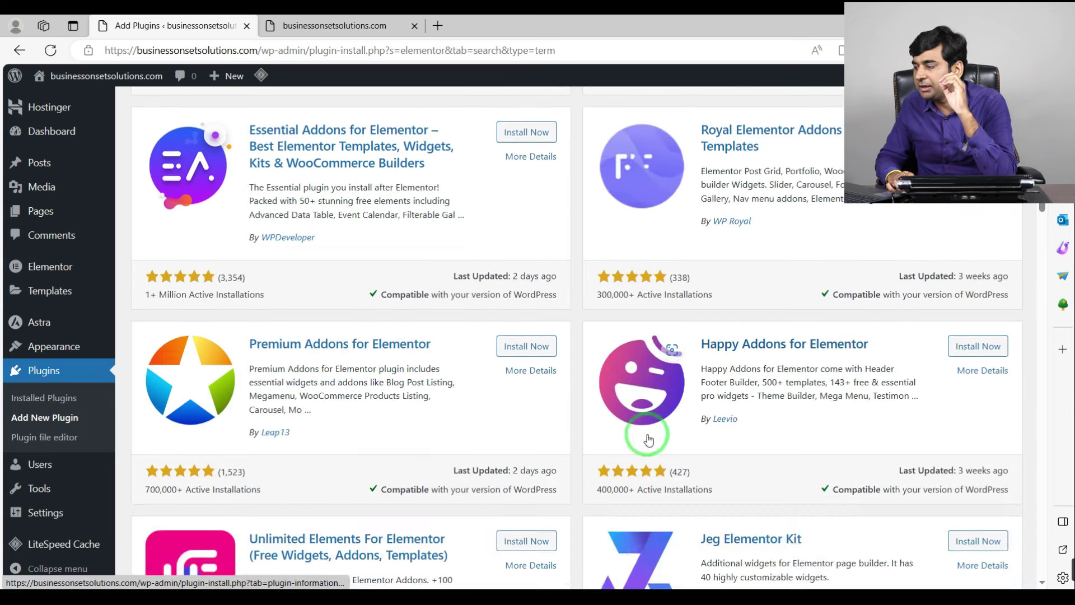
pyautogui.scroll(-7, 647, 441)
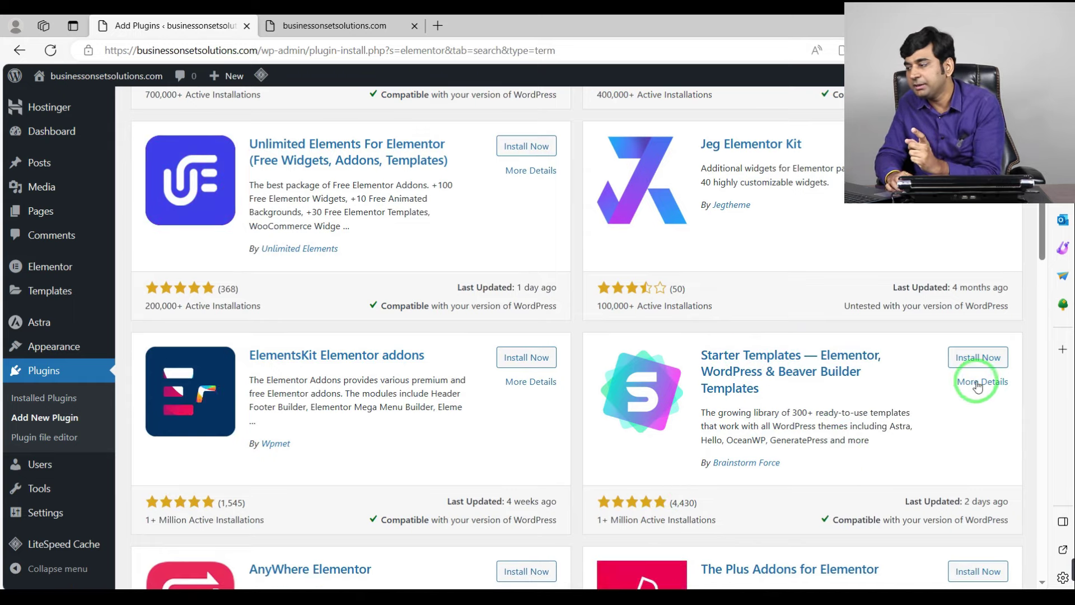
pyautogui.click(974, 357)
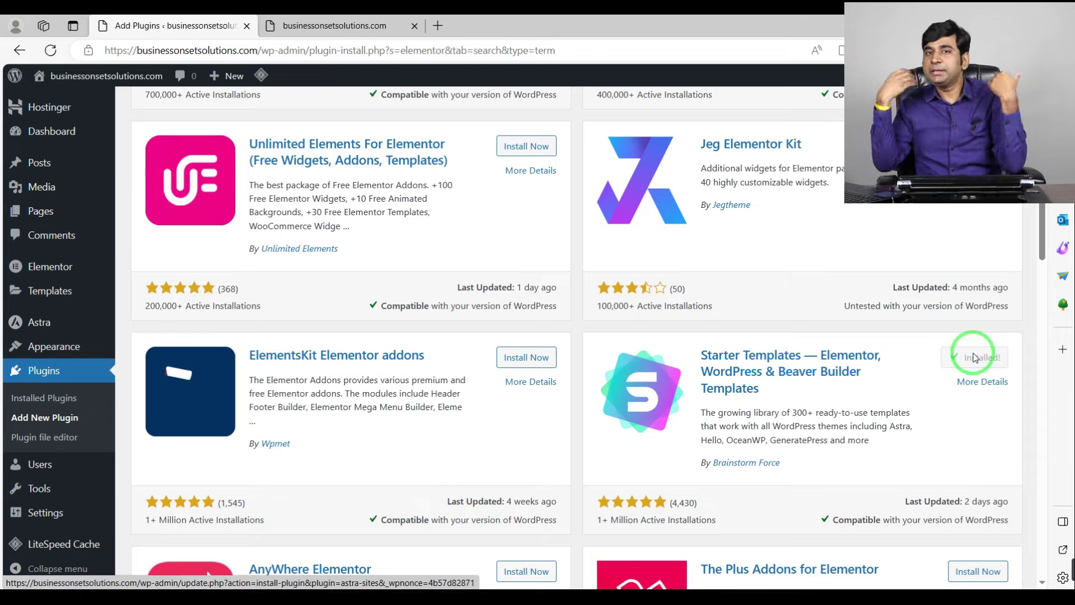
pyautogui.click(974, 357)
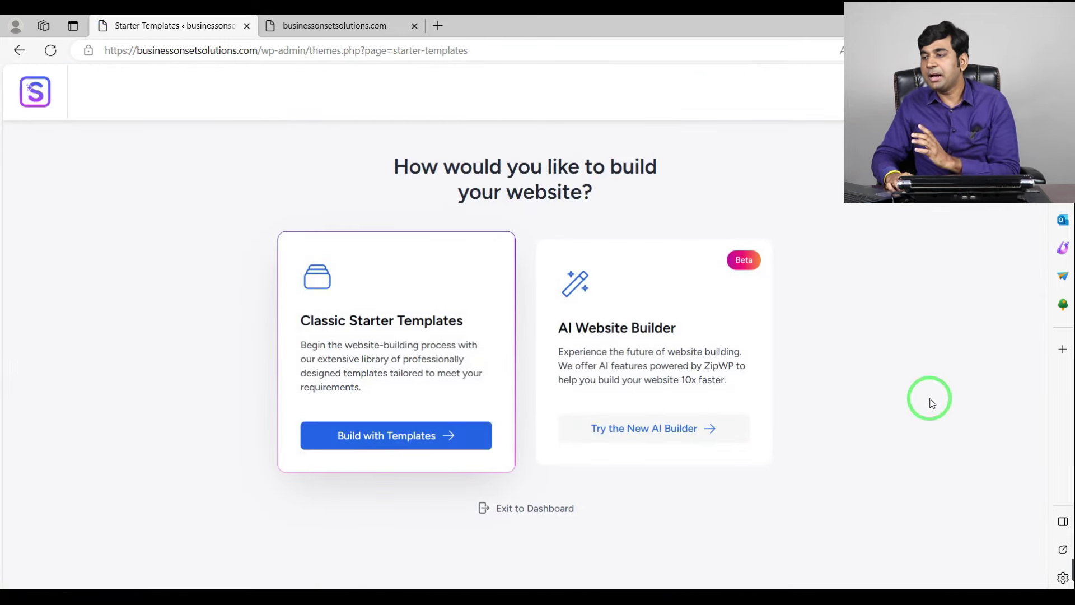
# Reload the live businessonsetsolutions.com home page to check its present look.
pyautogui.click(362, 31)
pyautogui.click(336, 50)
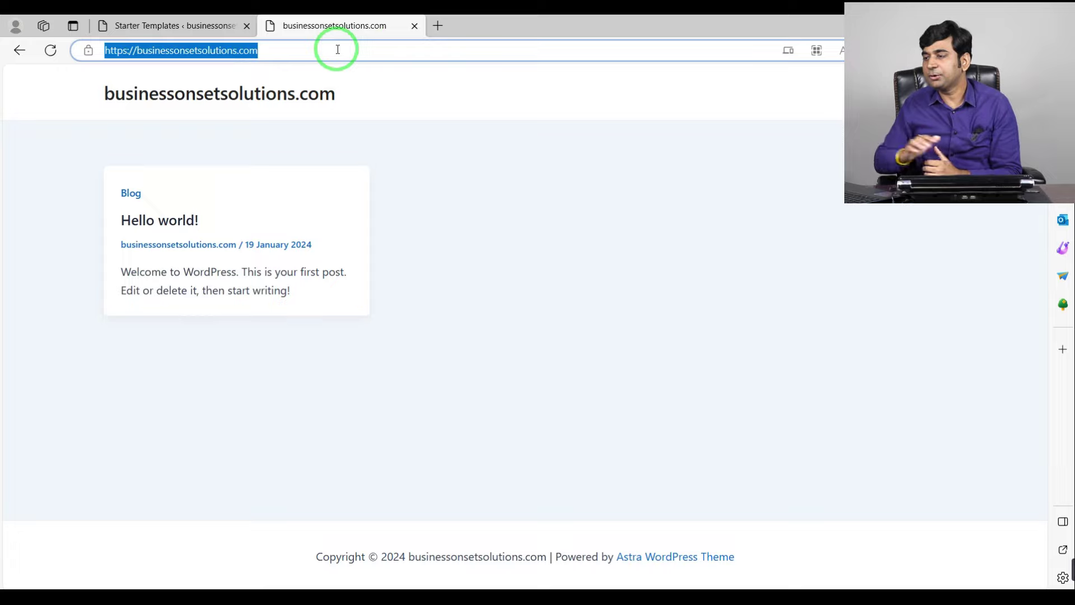
pyautogui.press('Return')
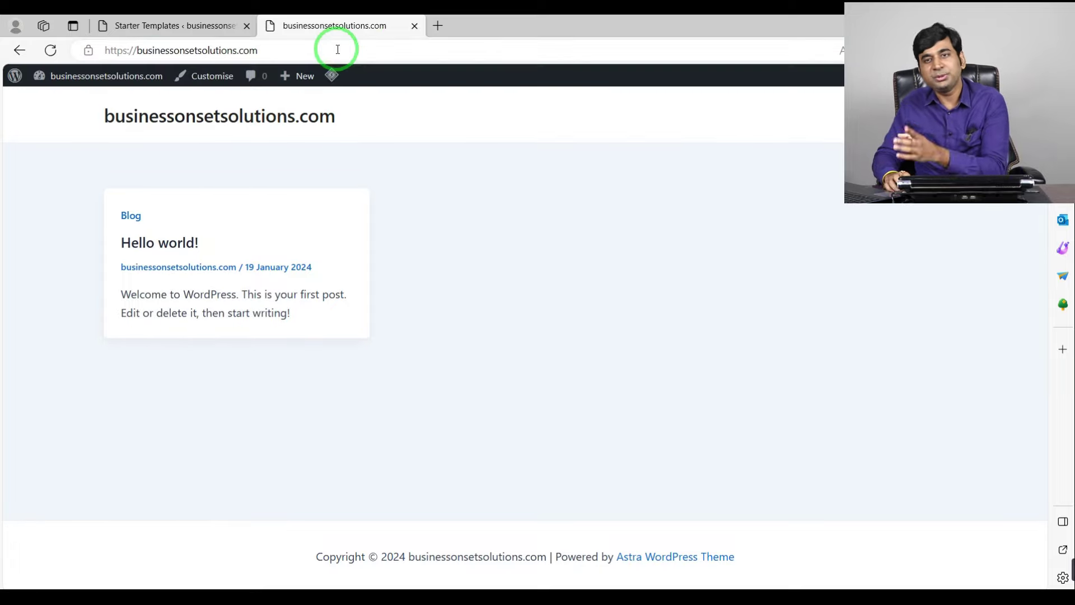
# Return to the Starter Templates setup, choose building with Classic Starter Templates, and select Elementor as the page builder.
pyautogui.click(173, 25)
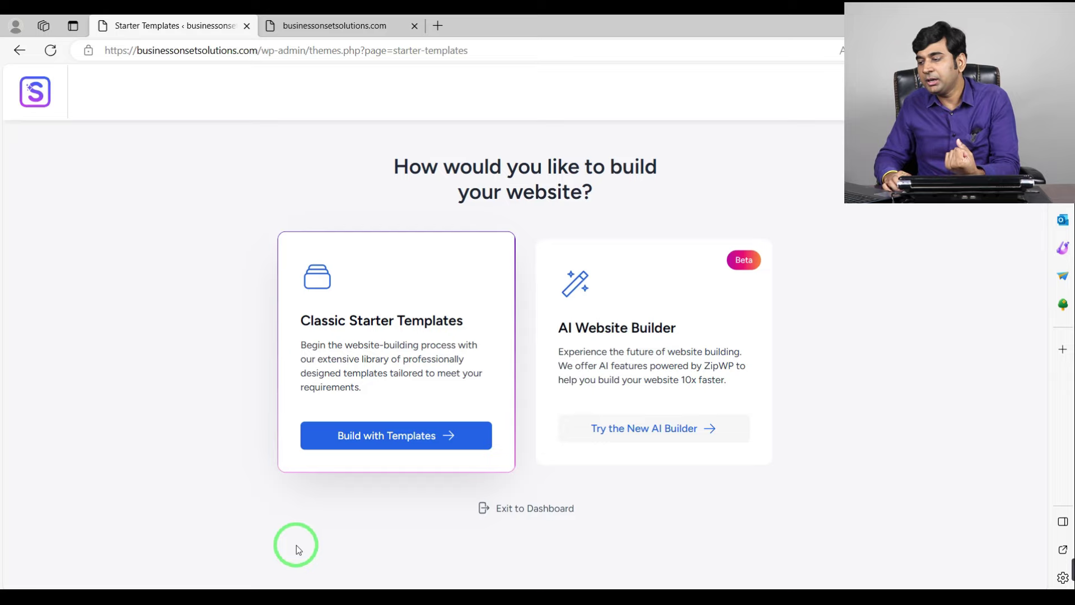
pyautogui.click(365, 438)
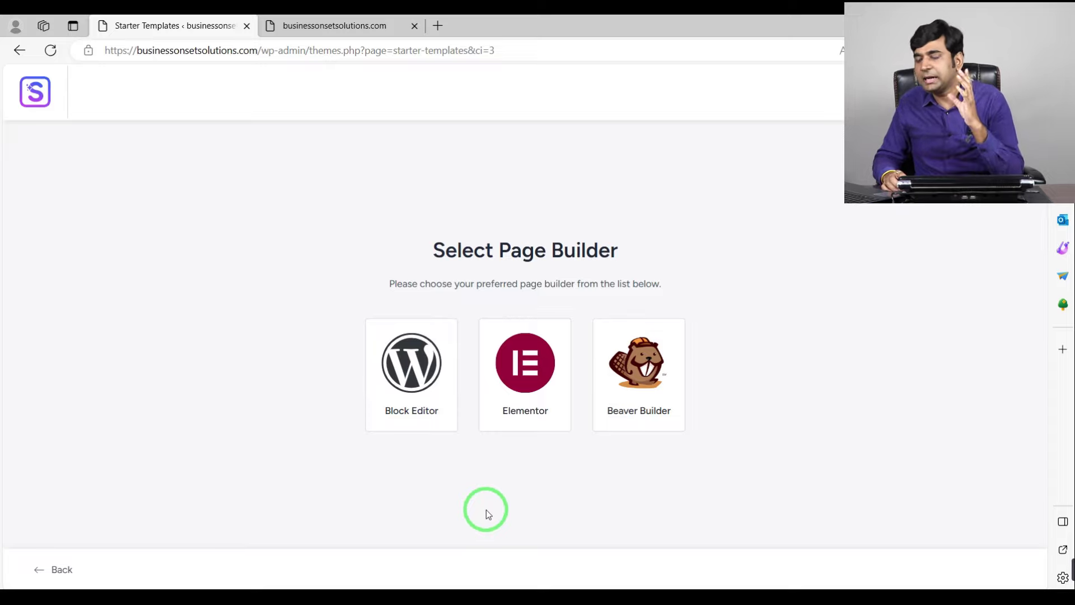
pyautogui.click(522, 358)
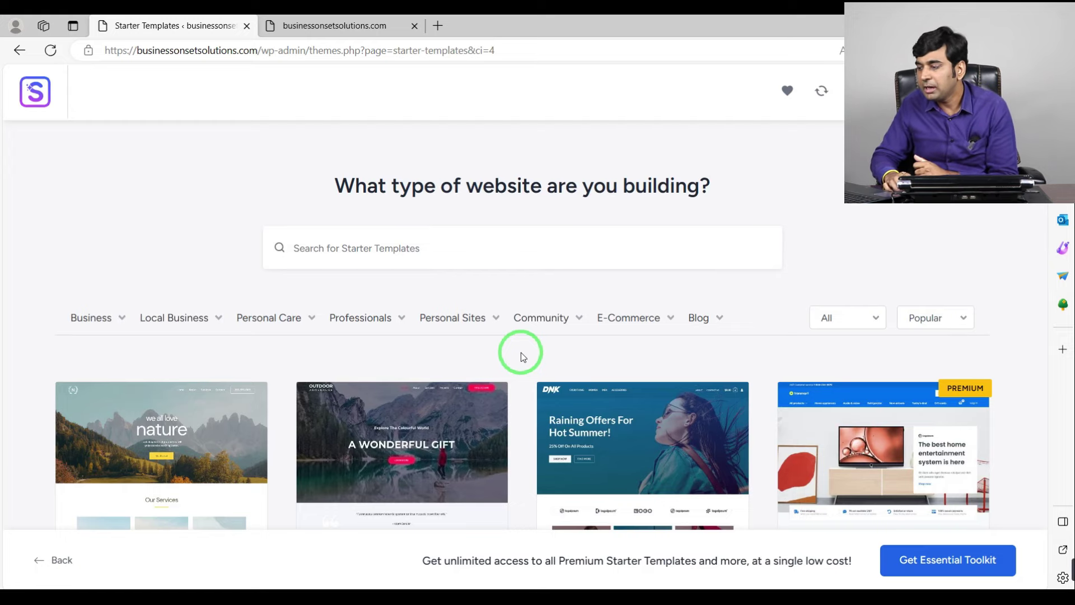
# Browse the Elementor starter template gallery and its E-Commerce categories, comparing free and premium designs.
pyautogui.scroll(-8, 321, 364)
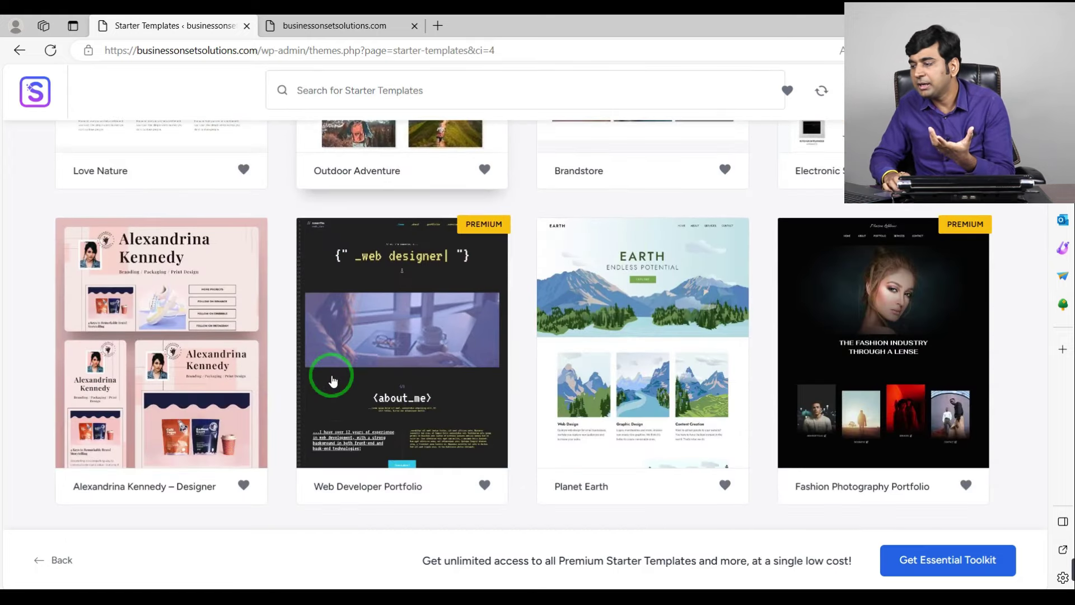
pyautogui.scroll(-11, 332, 381)
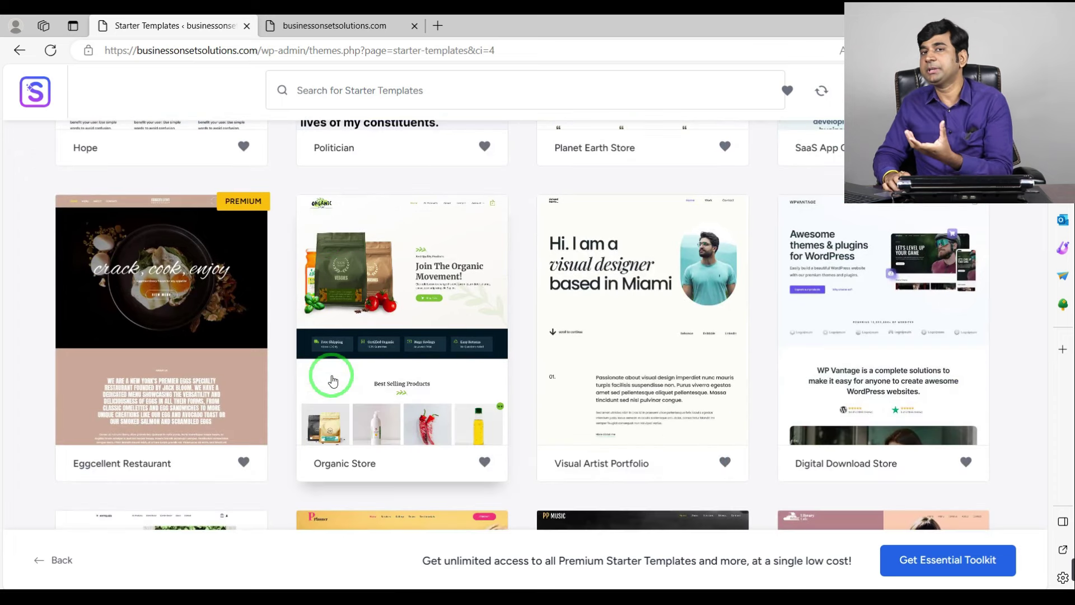
pyautogui.scroll(-6, 333, 381)
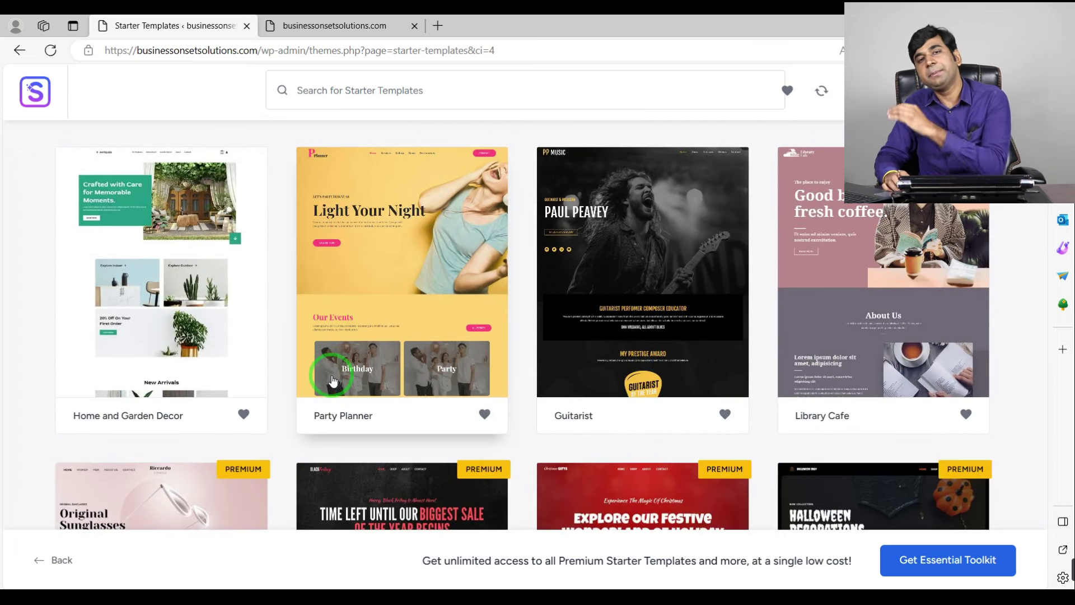
pyautogui.scroll(-3, 332, 381)
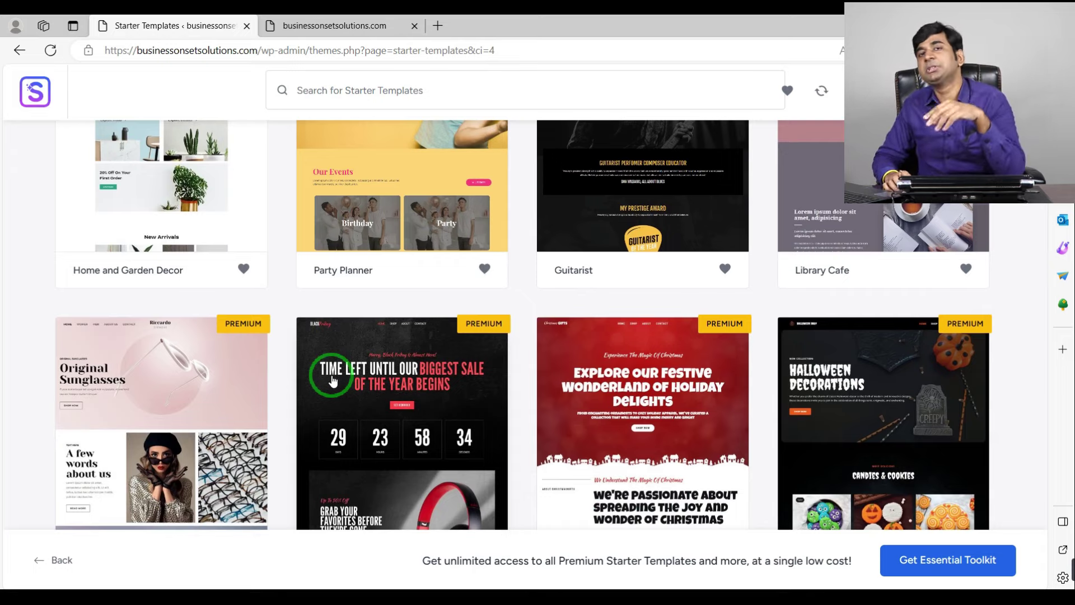
pyautogui.scroll(9, 333, 381)
pyautogui.scroll(7, 332, 381)
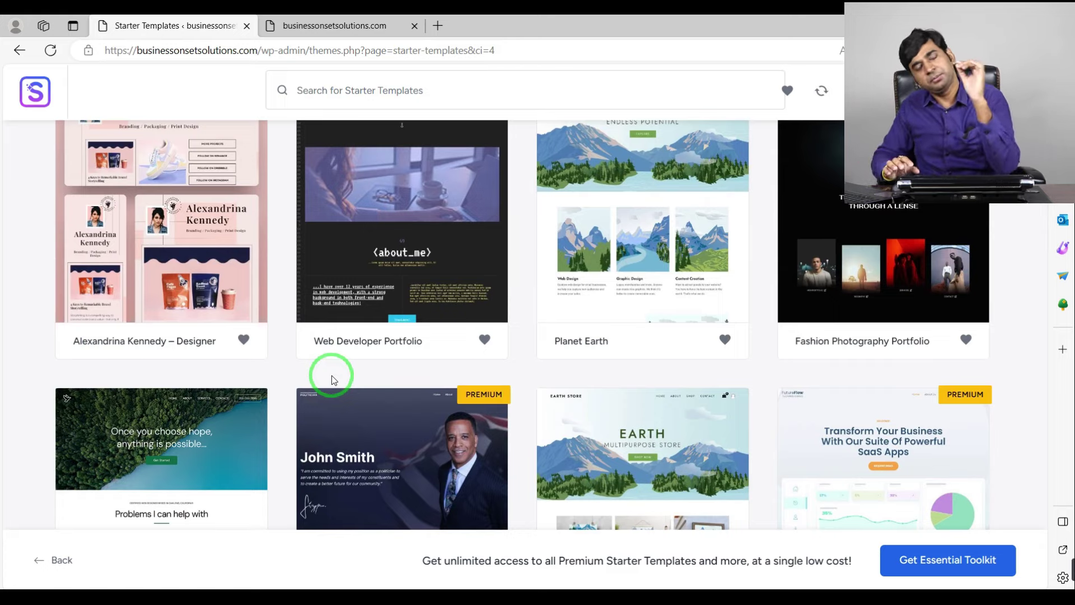
pyautogui.scroll(5, 331, 375)
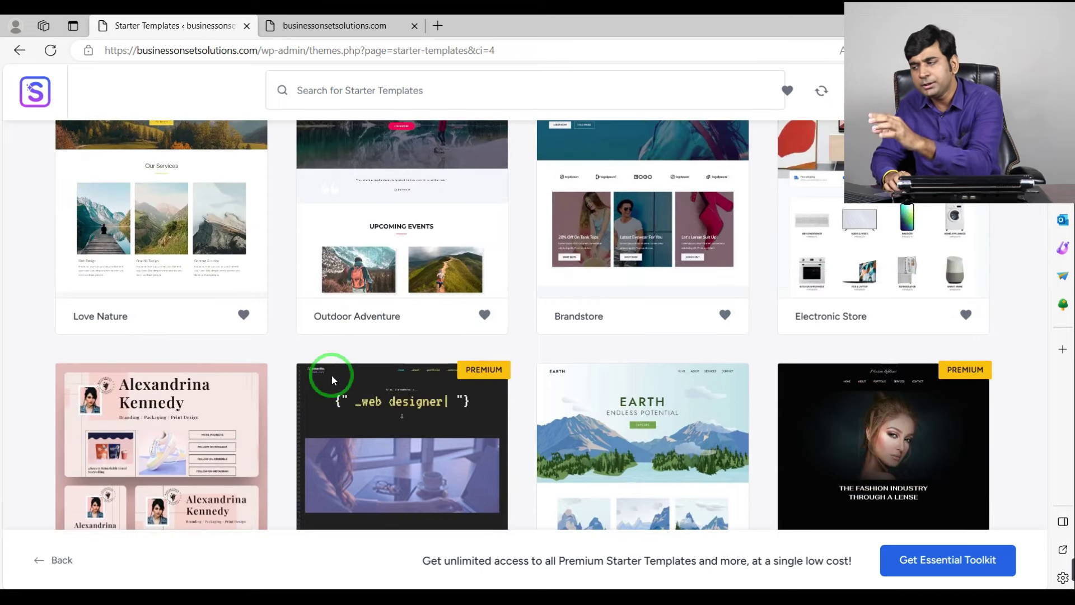
pyautogui.scroll(10, 332, 375)
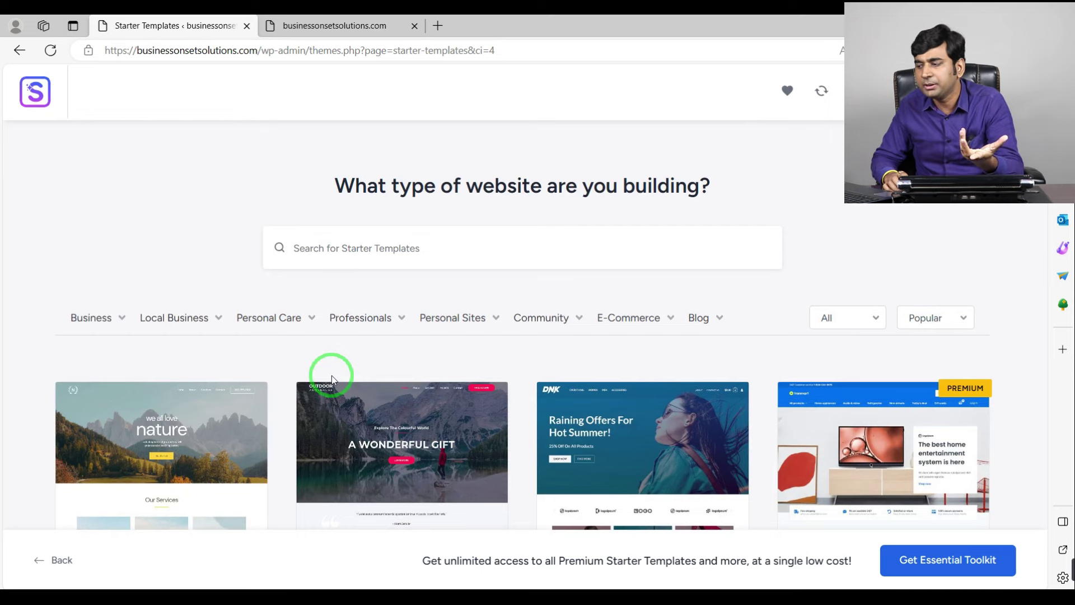
pyautogui.moveTo(666, 318)
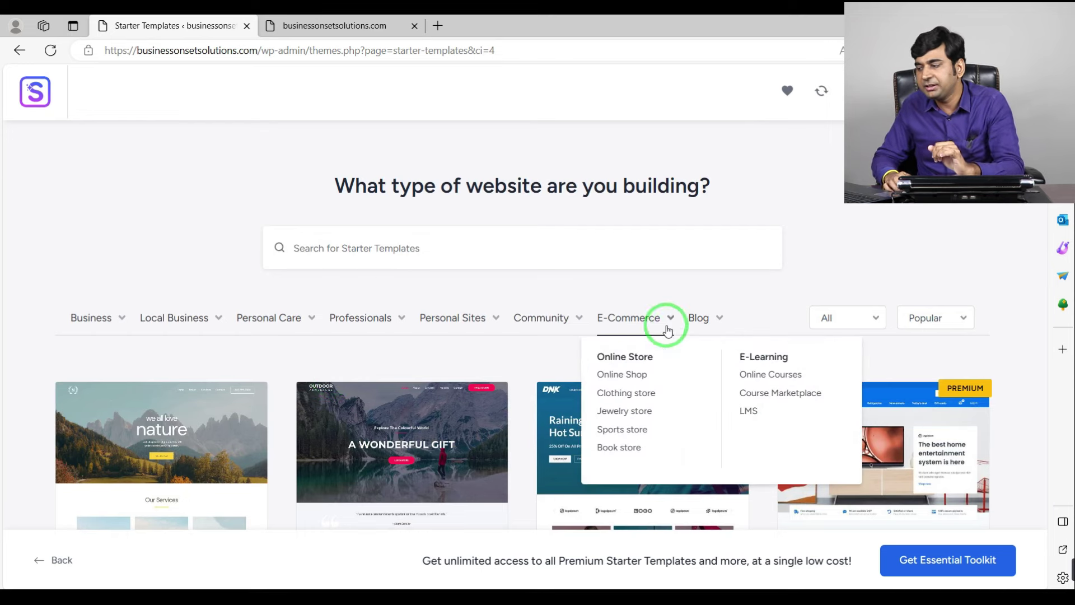
pyautogui.scroll(-4, 815, 395)
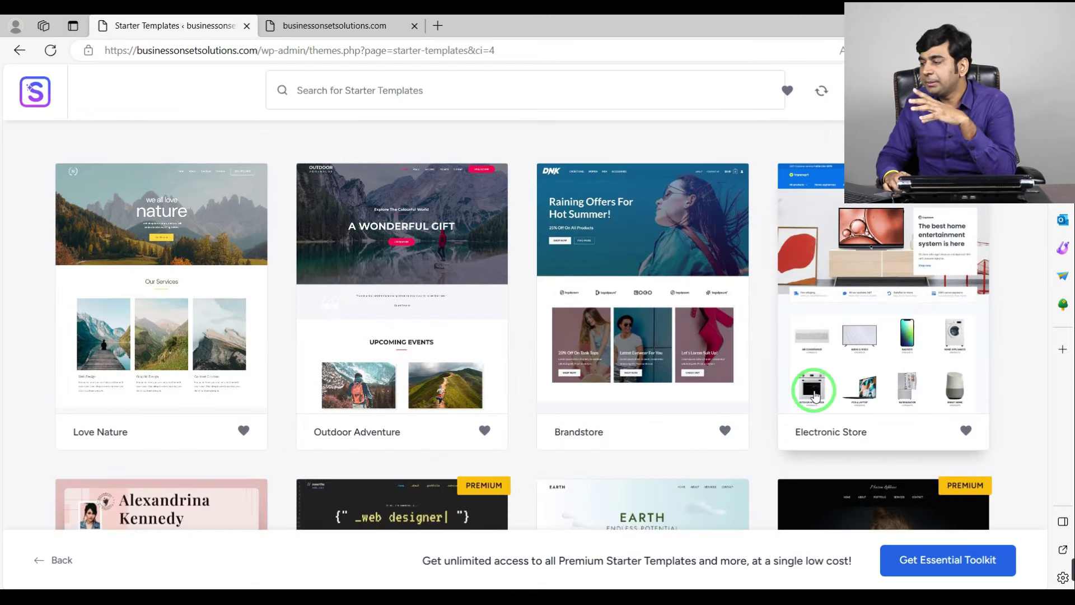
pyautogui.scroll(-20, 684, 392)
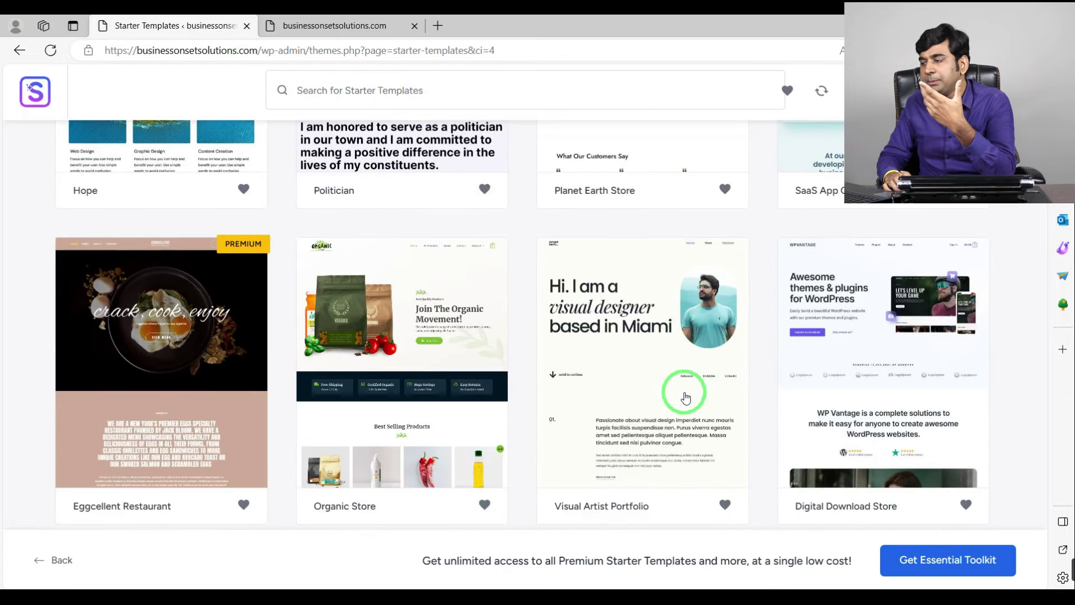
pyautogui.scroll(20, 685, 398)
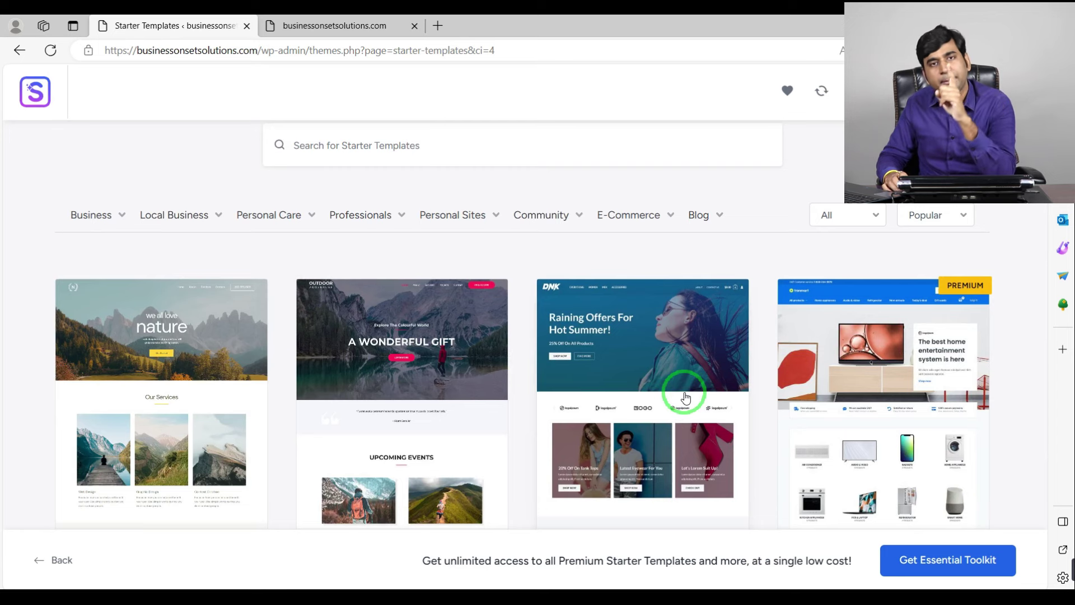
pyautogui.scroll(-5, 688, 392)
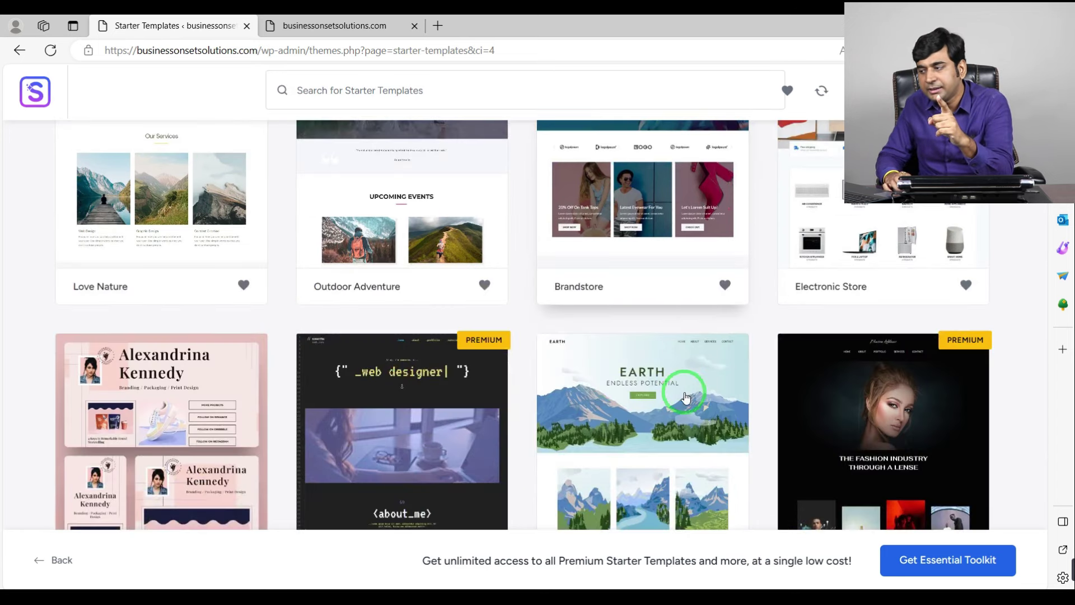
pyautogui.scroll(5, 689, 384)
pyautogui.scroll(-2, 683, 392)
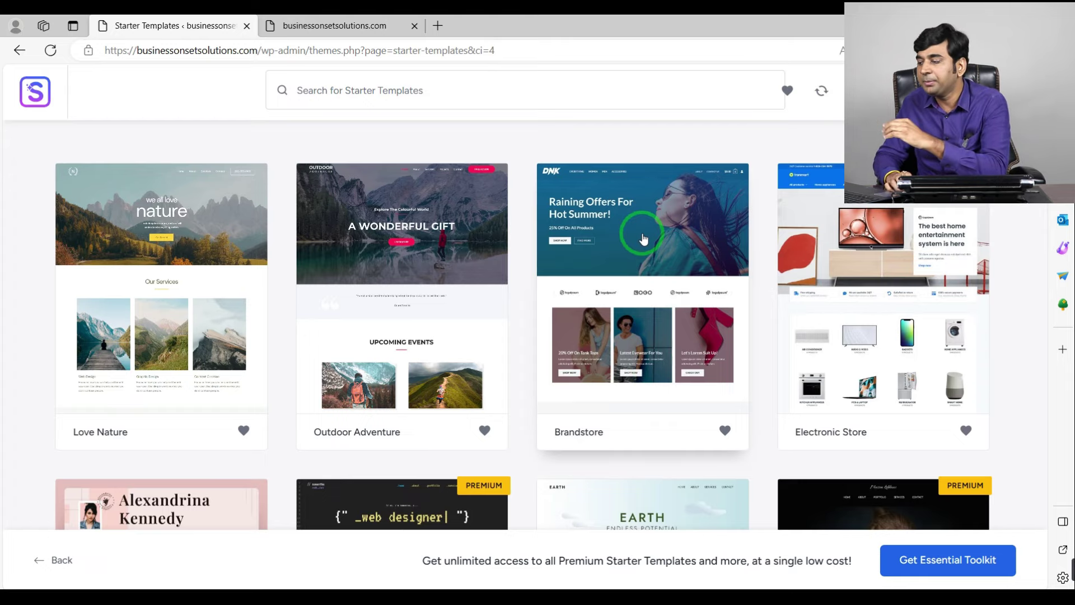
pyautogui.scroll(-18, 644, 240)
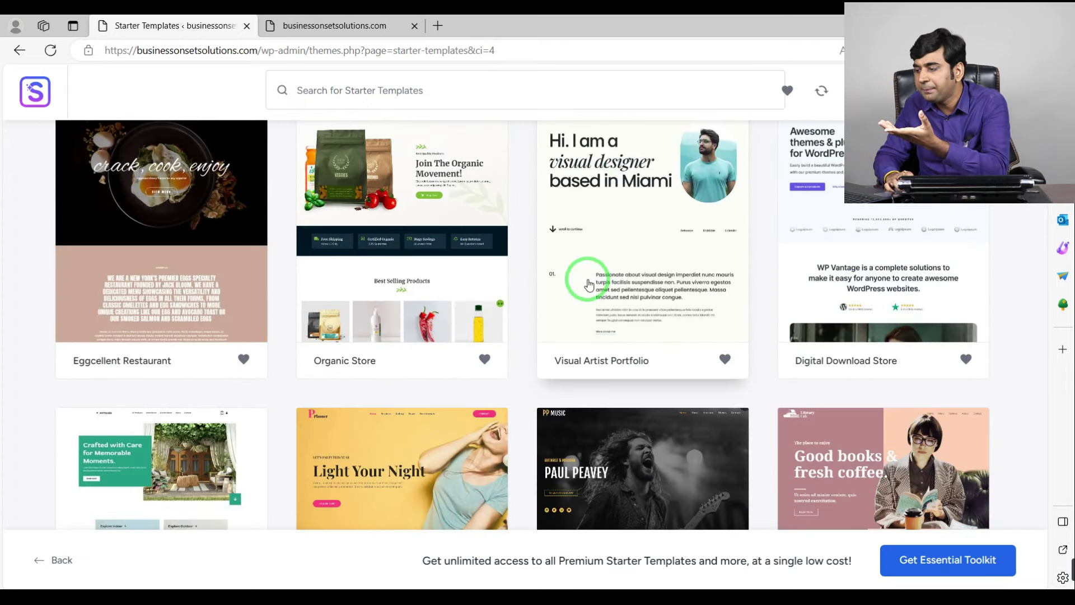
pyautogui.scroll(-18, 589, 286)
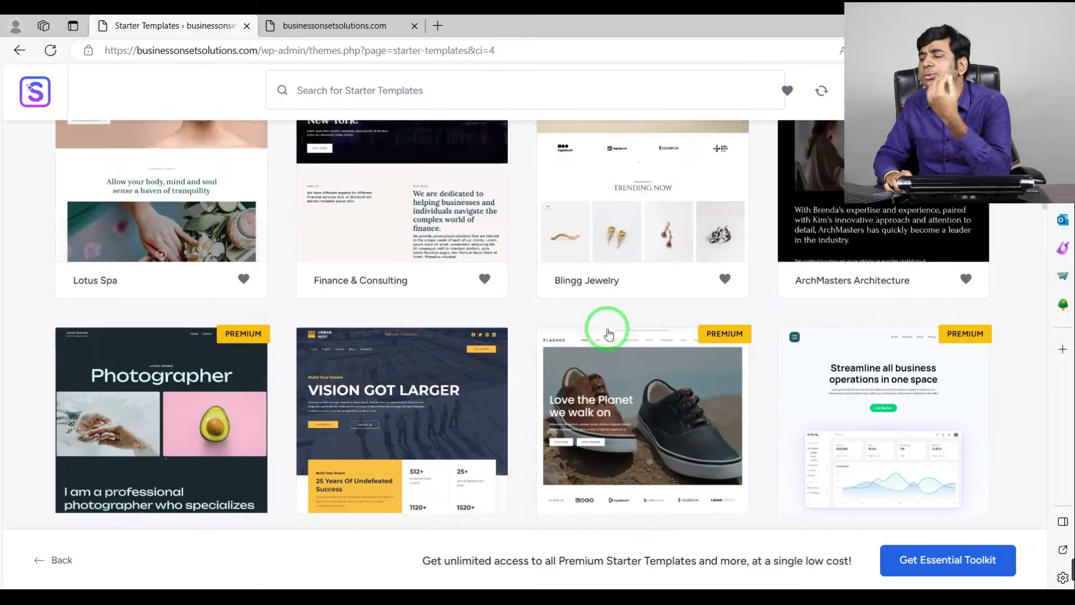
pyautogui.scroll(-15, 608, 334)
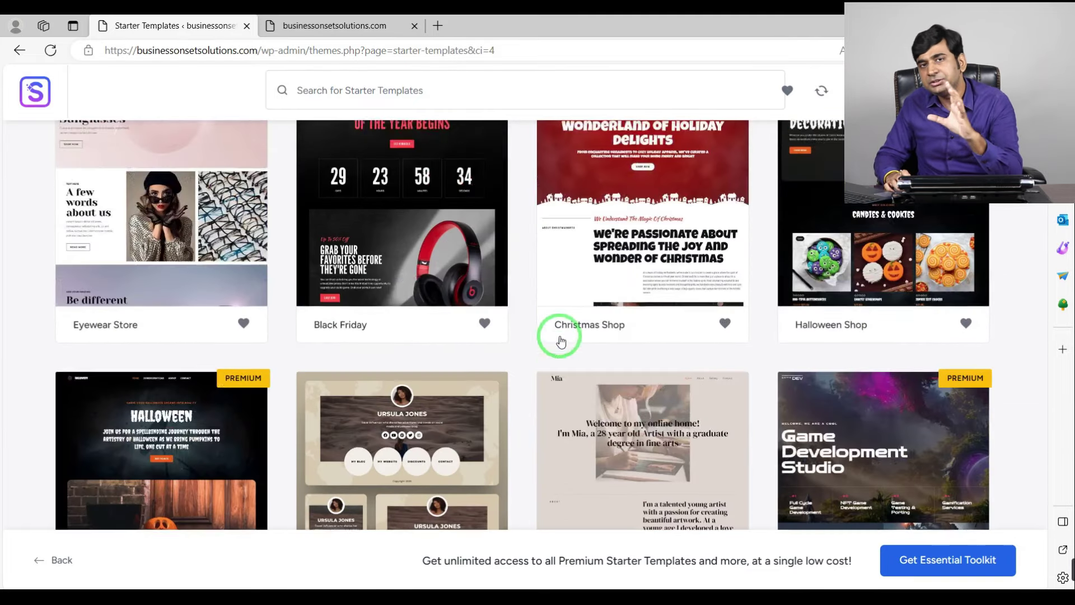
pyautogui.scroll(20, 560, 341)
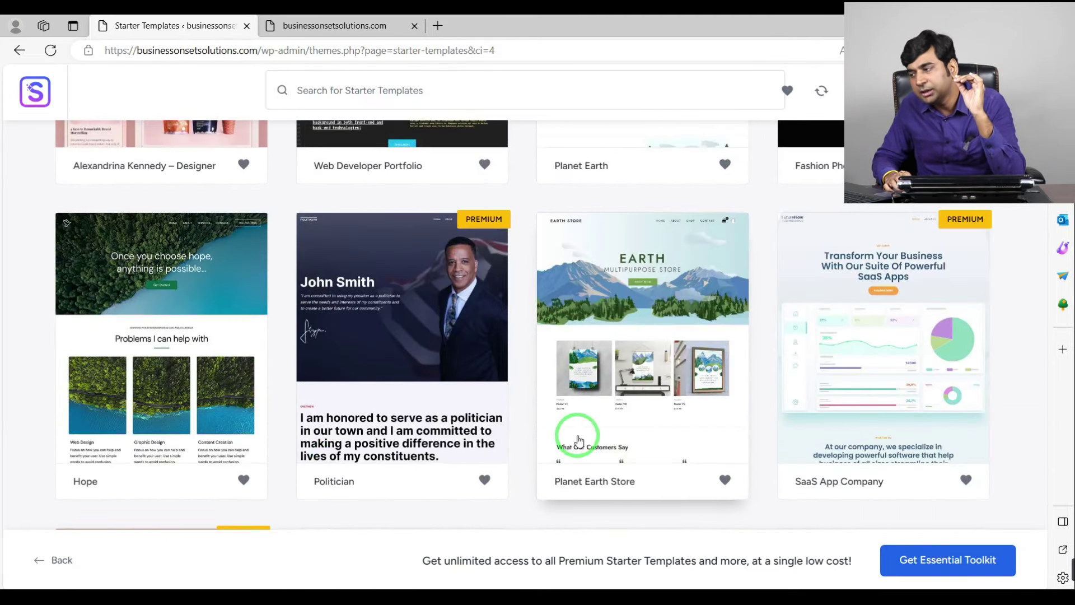
# Select the Brandstore template from the gallery and look through its full preview page.
pyautogui.scroll(15, 580, 441)
pyautogui.scroll(-5, 689, 395)
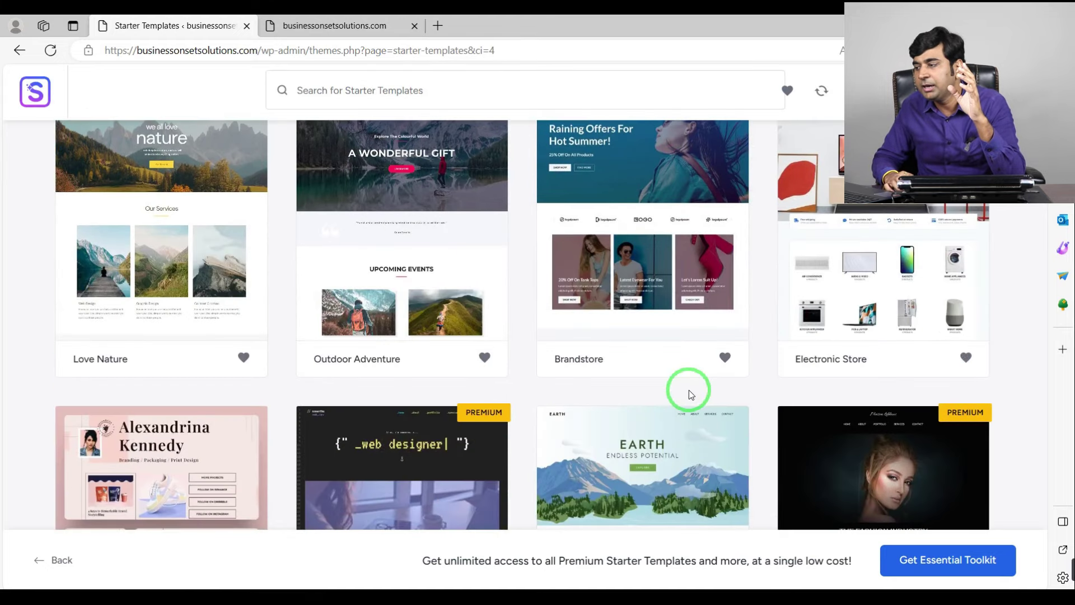
pyautogui.click(631, 224)
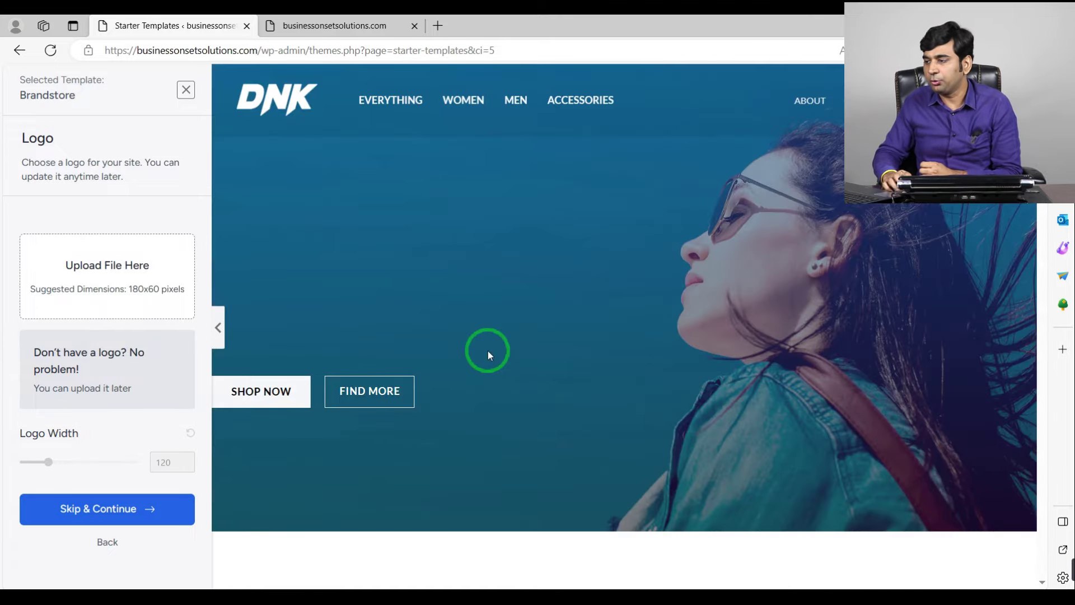
pyautogui.scroll(-3, 489, 351)
pyautogui.scroll(-5, 488, 350)
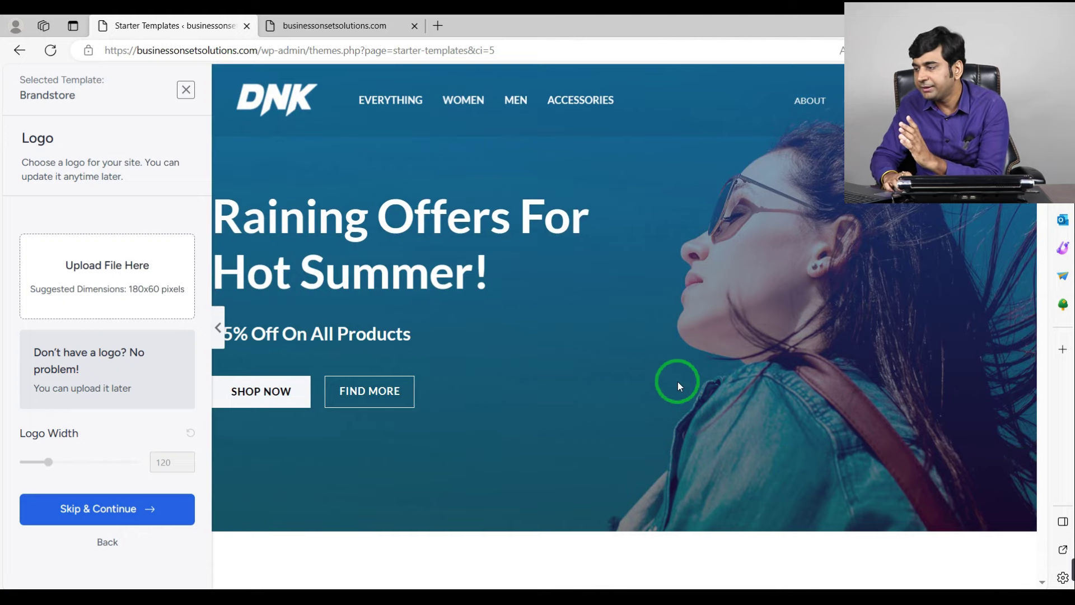
pyautogui.scroll(-10, 677, 381)
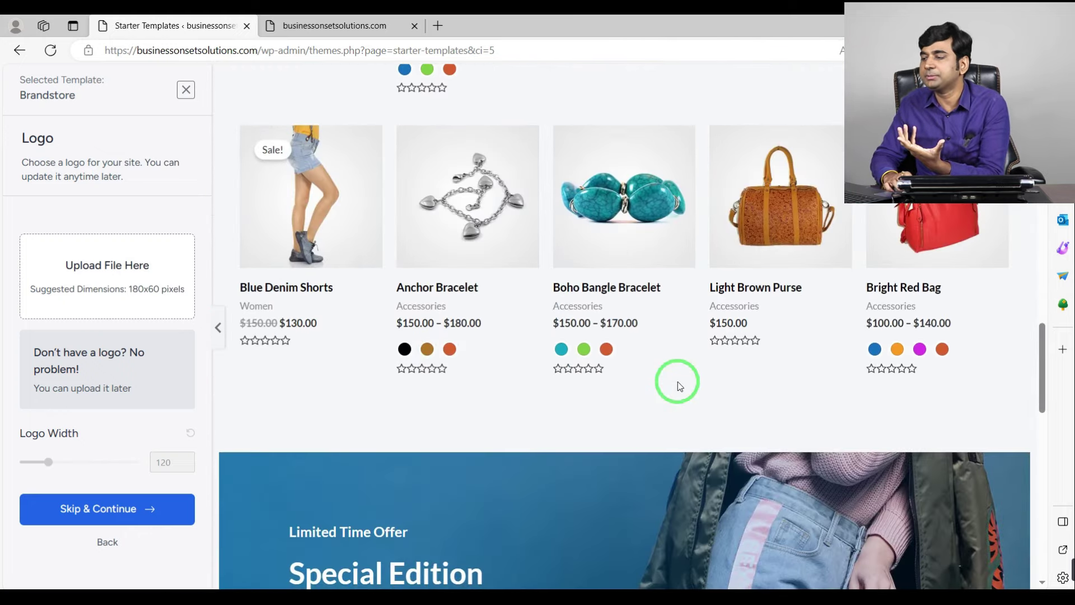
pyautogui.scroll(-10, 677, 382)
pyautogui.scroll(20, 678, 381)
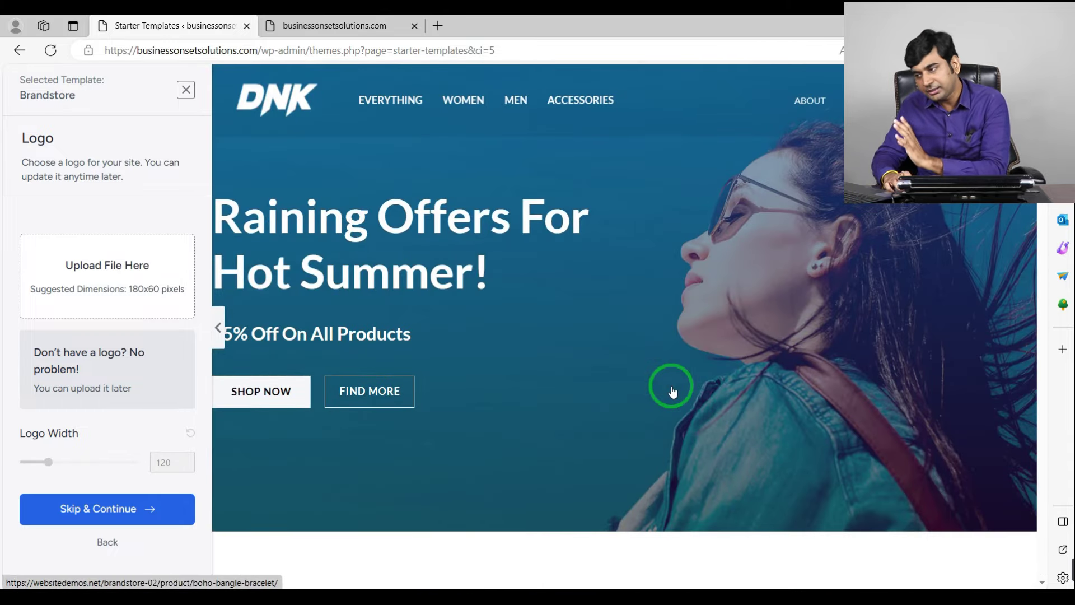
# Skip the logo upload for the Brandstore template and continue with the default colors and the Lato font pair.
pyautogui.scroll(-10, 666, 364)
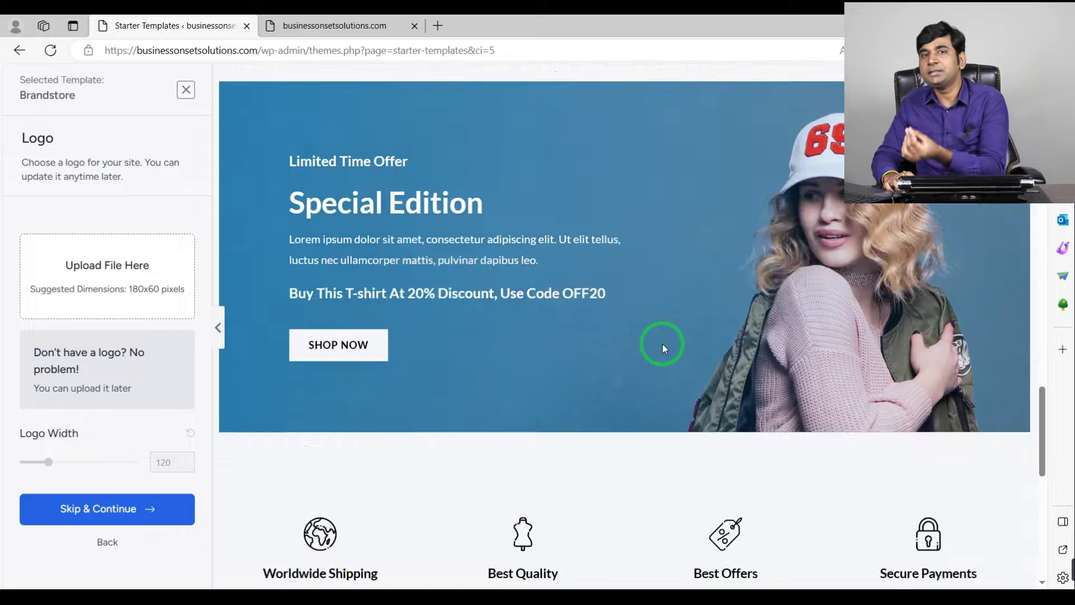
pyautogui.scroll(-5, 663, 344)
pyautogui.scroll(8, 663, 344)
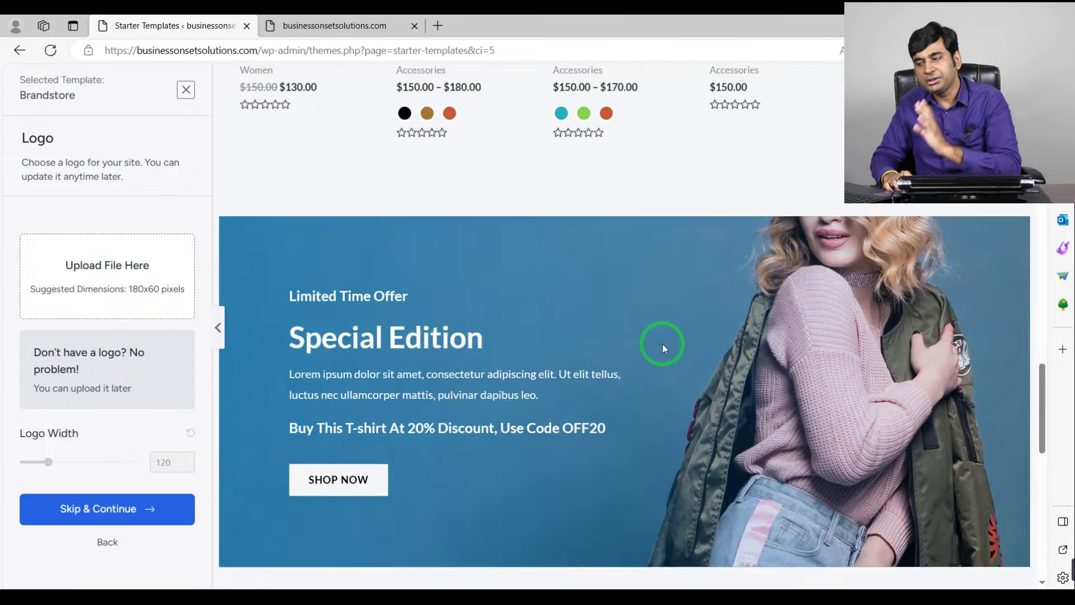
pyautogui.scroll(15, 663, 344)
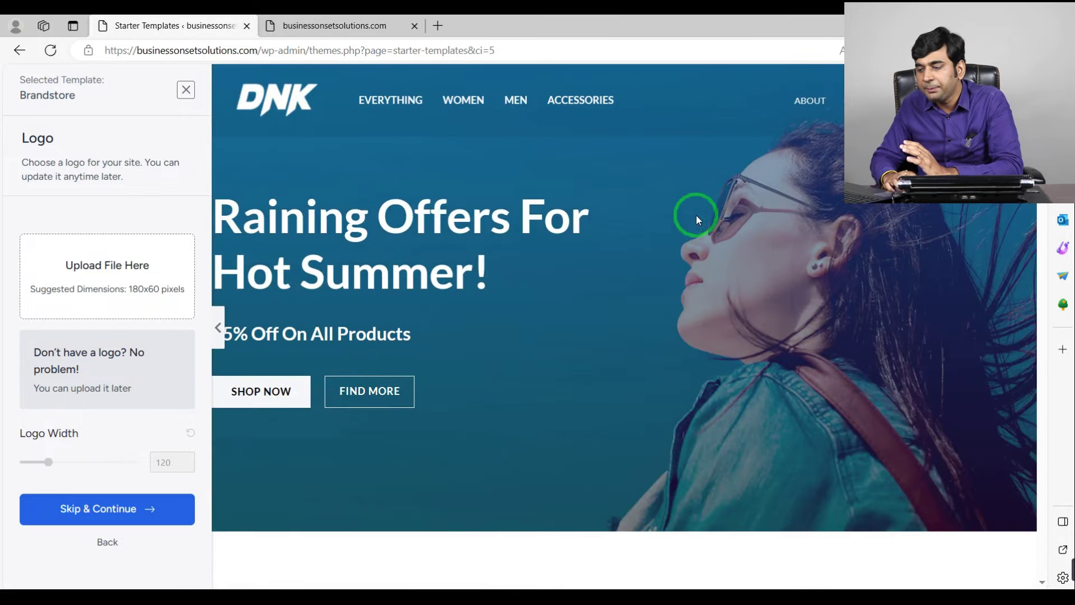
pyautogui.click(140, 510)
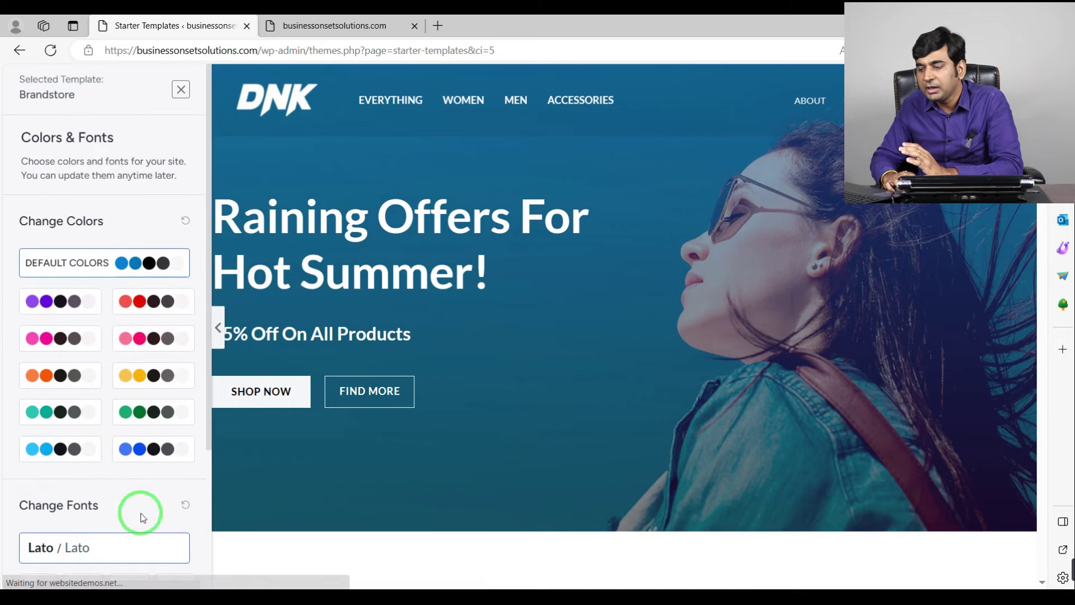
pyautogui.scroll(-3, 110, 475)
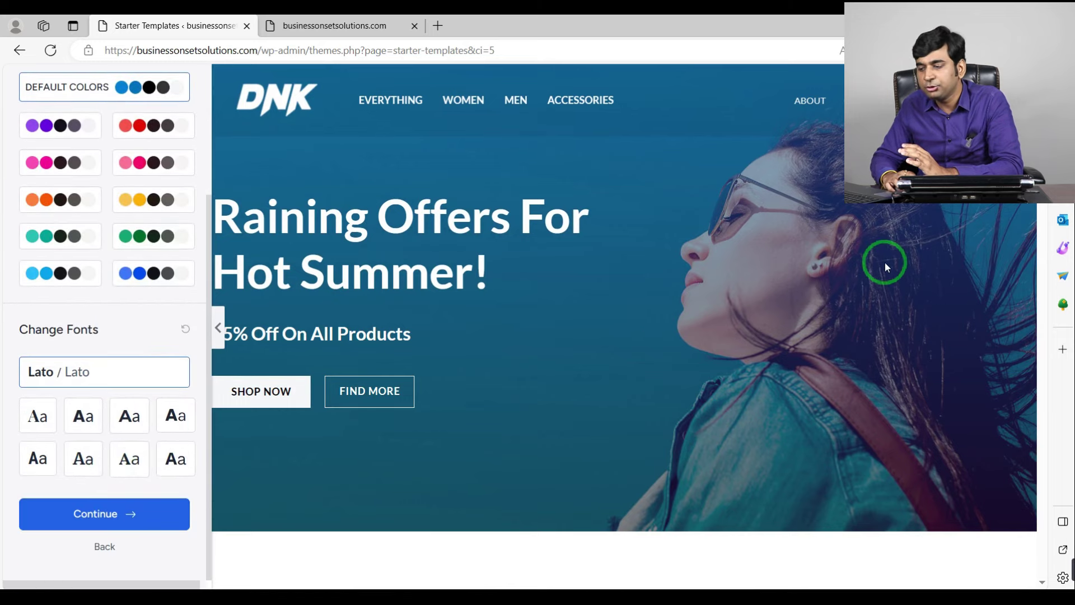
pyautogui.click(147, 514)
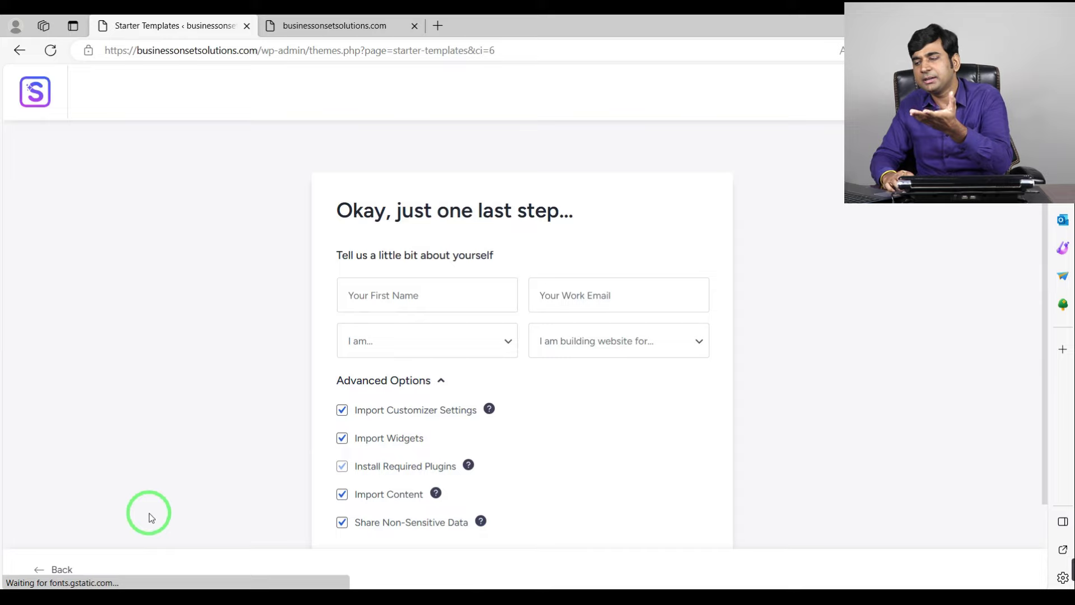
# Submit the final import form with all advanced options enabled and the personal details left blank to build the website.
pyautogui.scroll(-3, 204, 414)
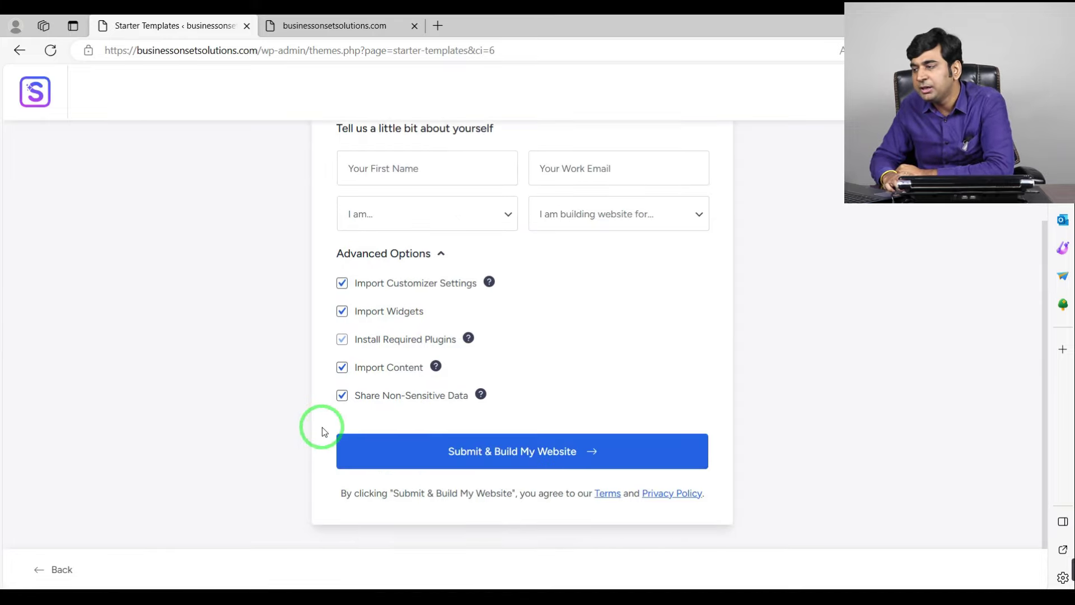
pyautogui.click(611, 218)
pyautogui.click(620, 244)
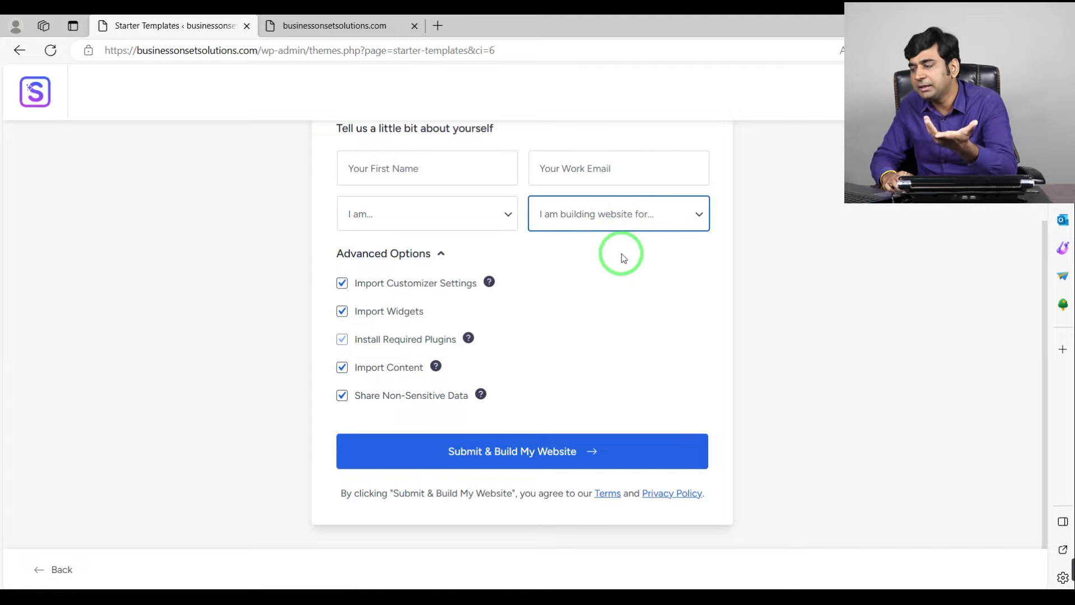
pyautogui.click(539, 466)
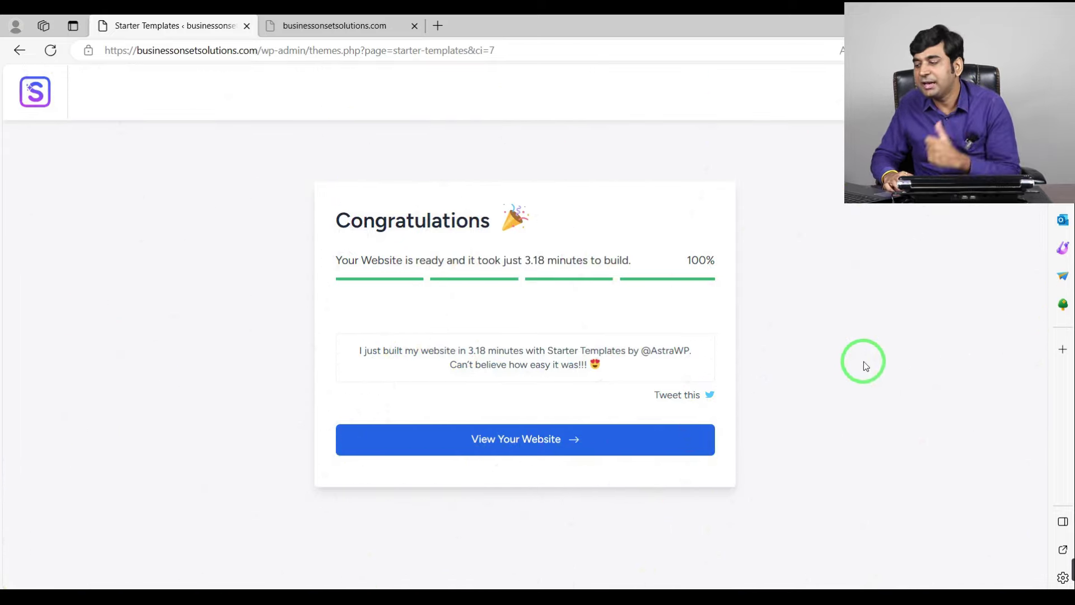
# Open the newly built website and look through its home page down to the footer.
pyautogui.click(539, 436)
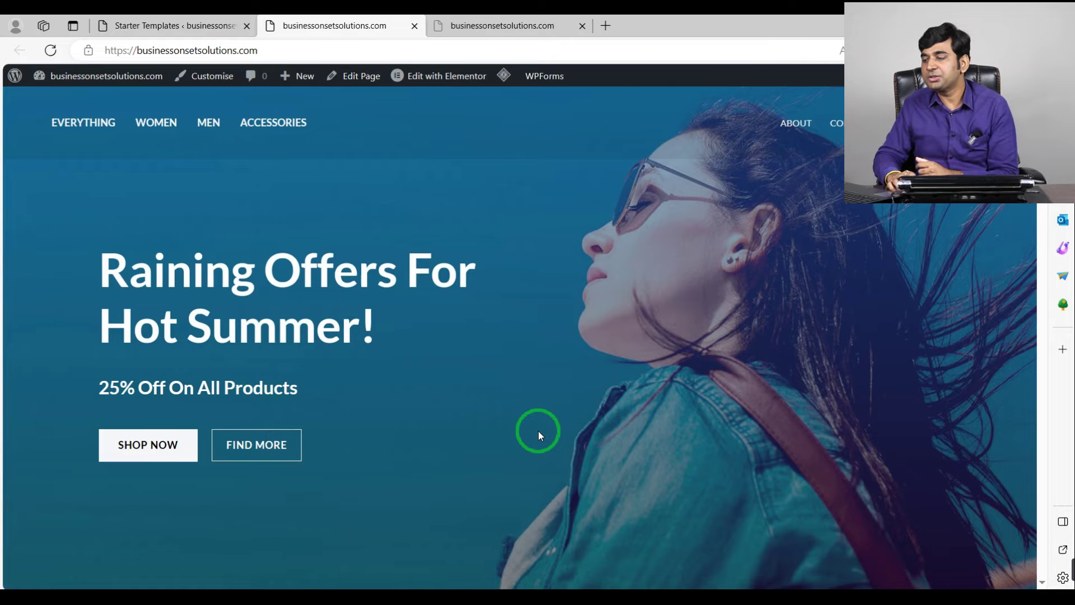
pyautogui.scroll(-15, 538, 432)
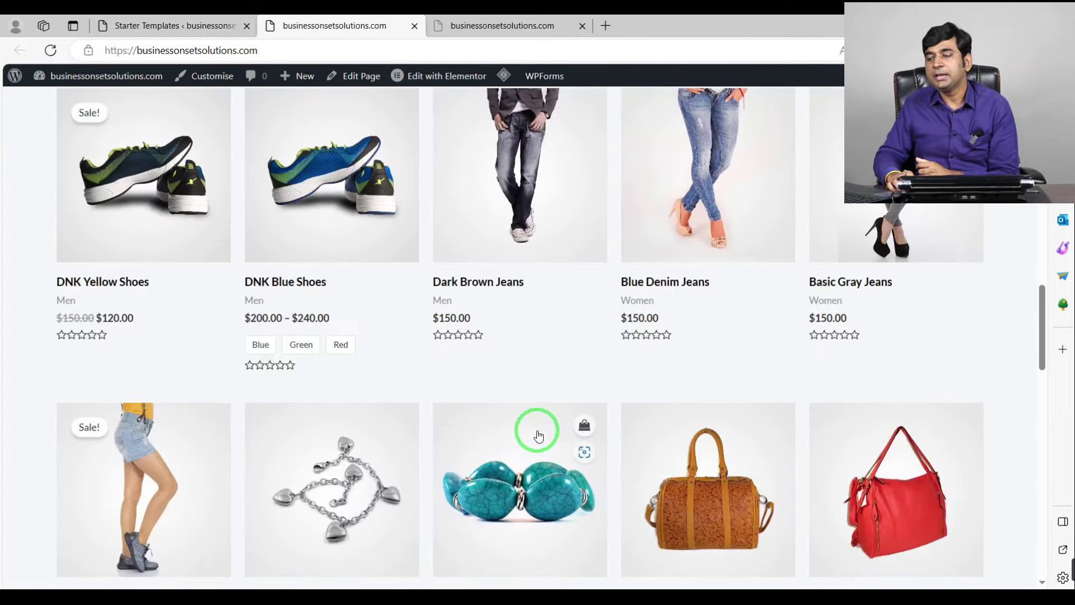
pyautogui.scroll(-15, 538, 435)
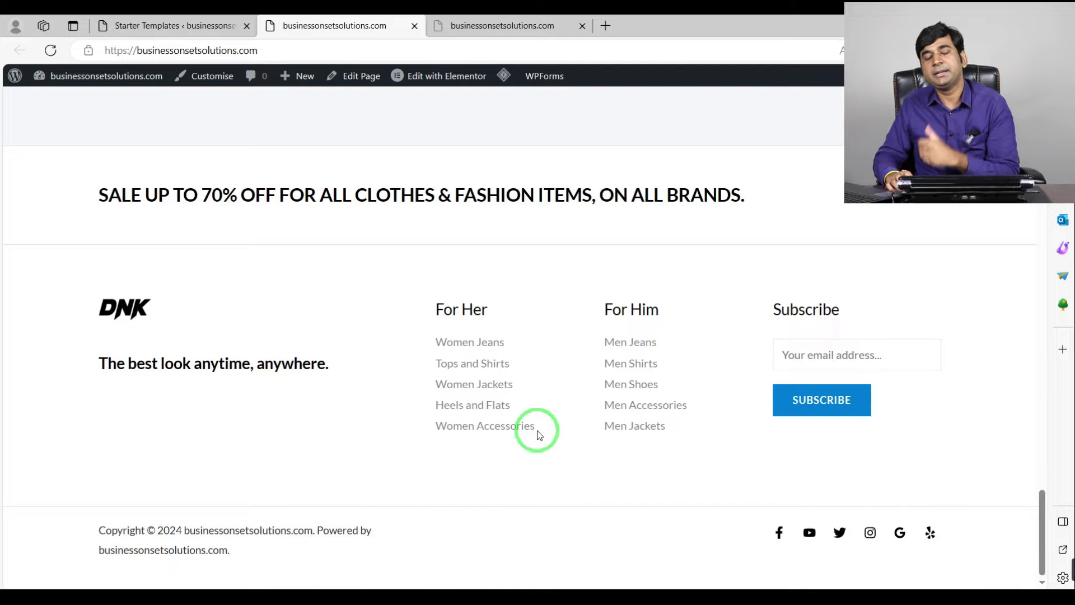
pyautogui.scroll(15, 538, 434)
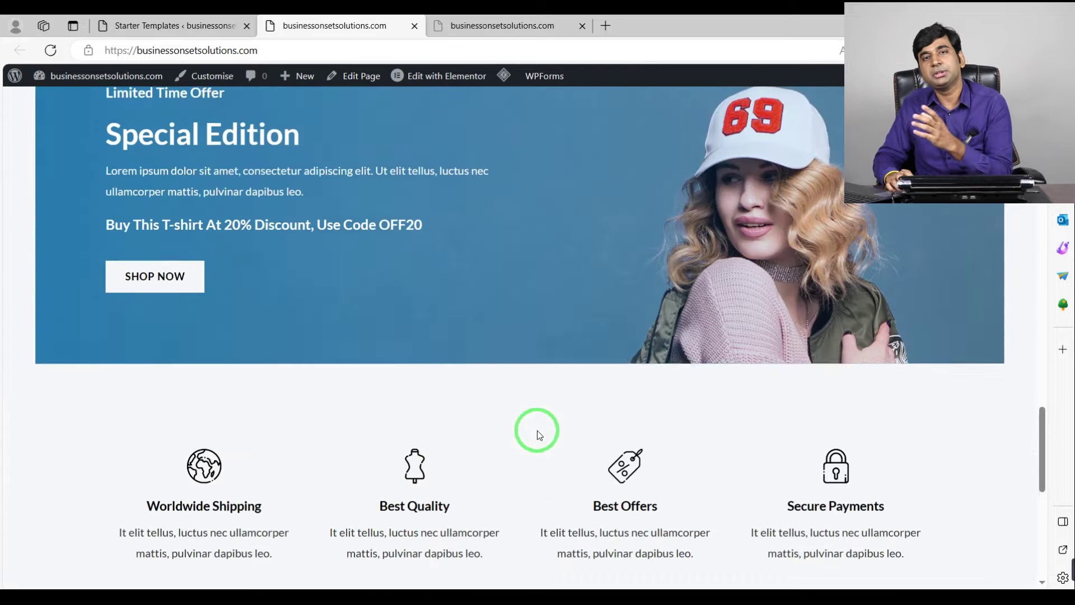
pyautogui.scroll(15, 536, 430)
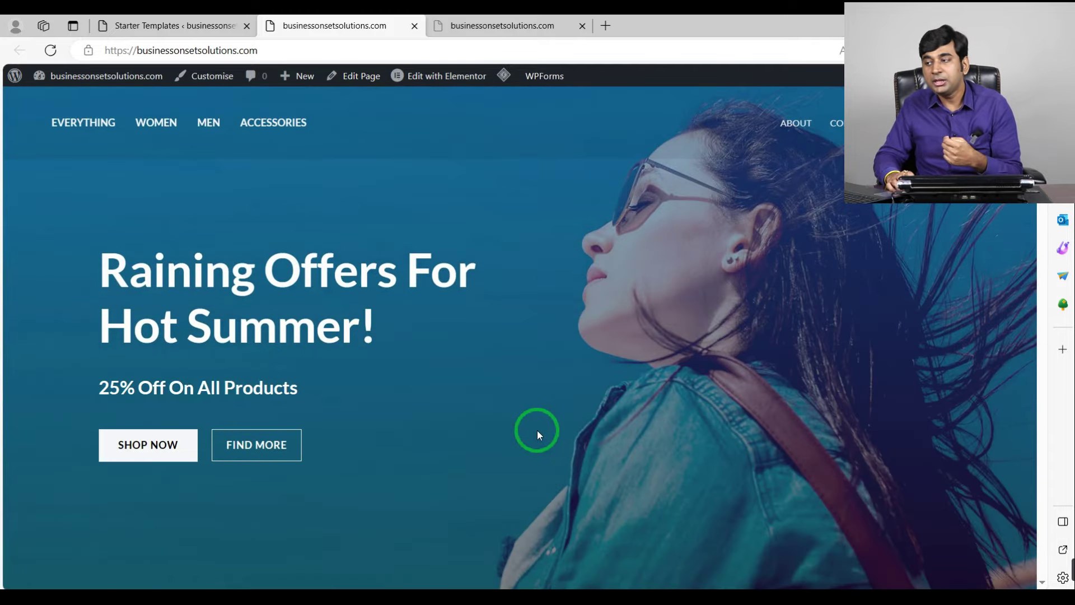
# Reload businessonsetsolutions.com in the older browser tab and examine the imported home page's banners and product listings.
pyautogui.click(520, 25)
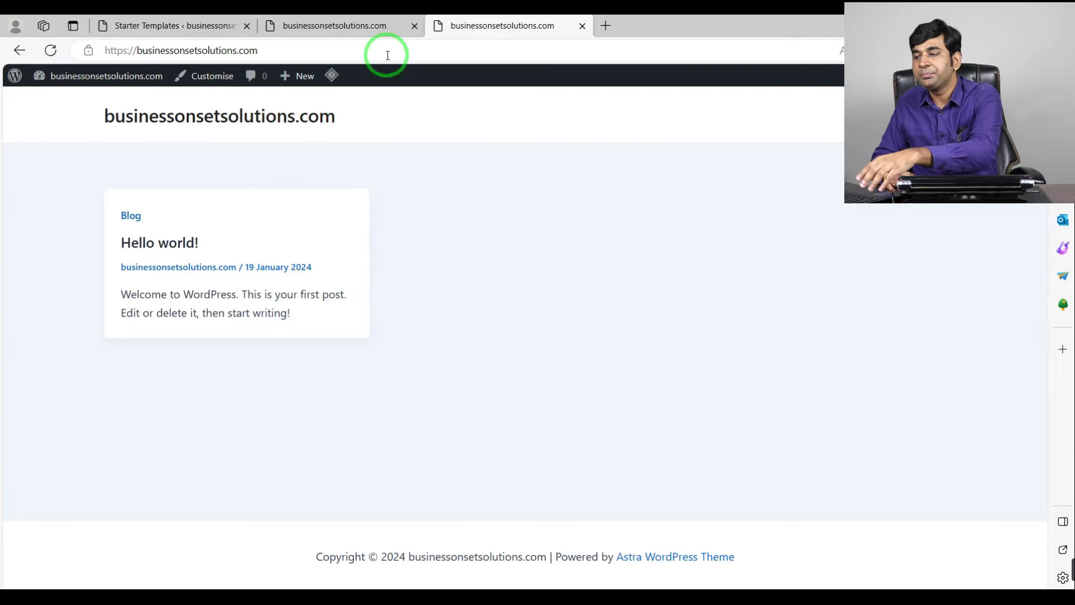
pyautogui.click(346, 52)
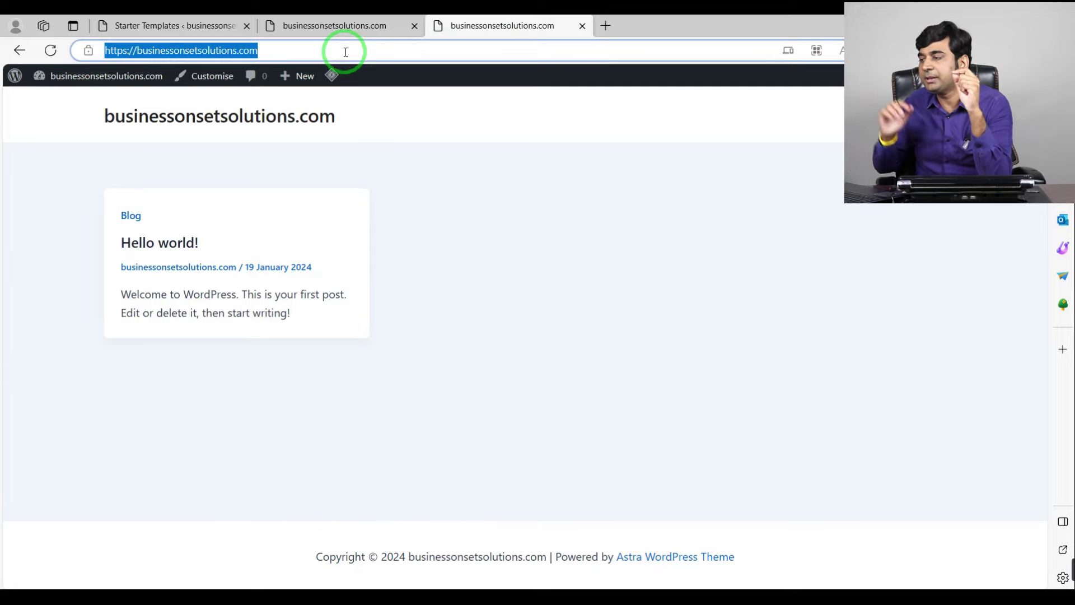
pyautogui.press('Return')
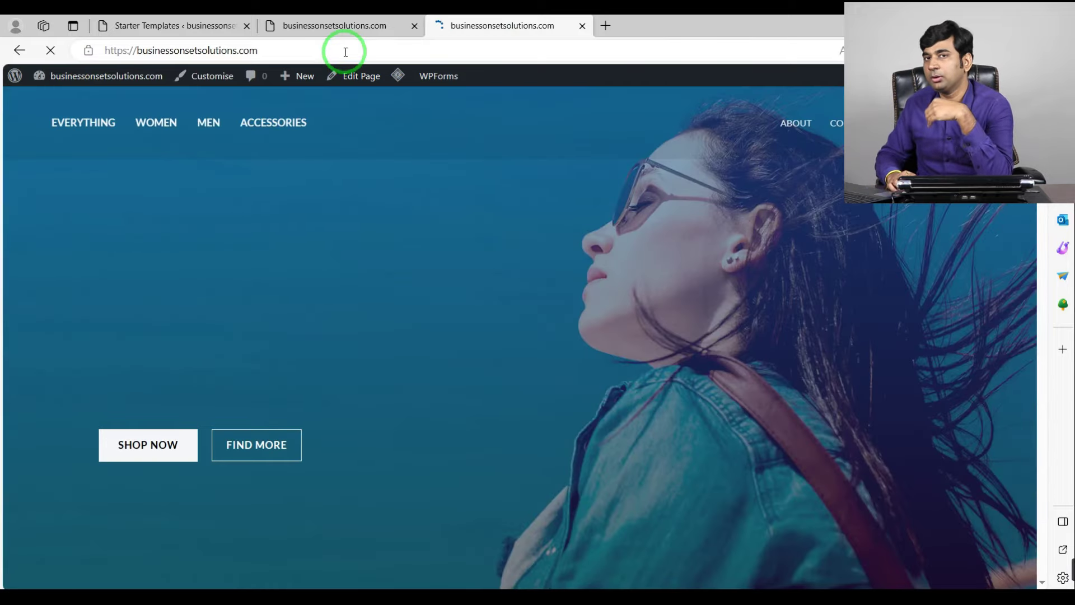
pyautogui.scroll(-5, 377, 199)
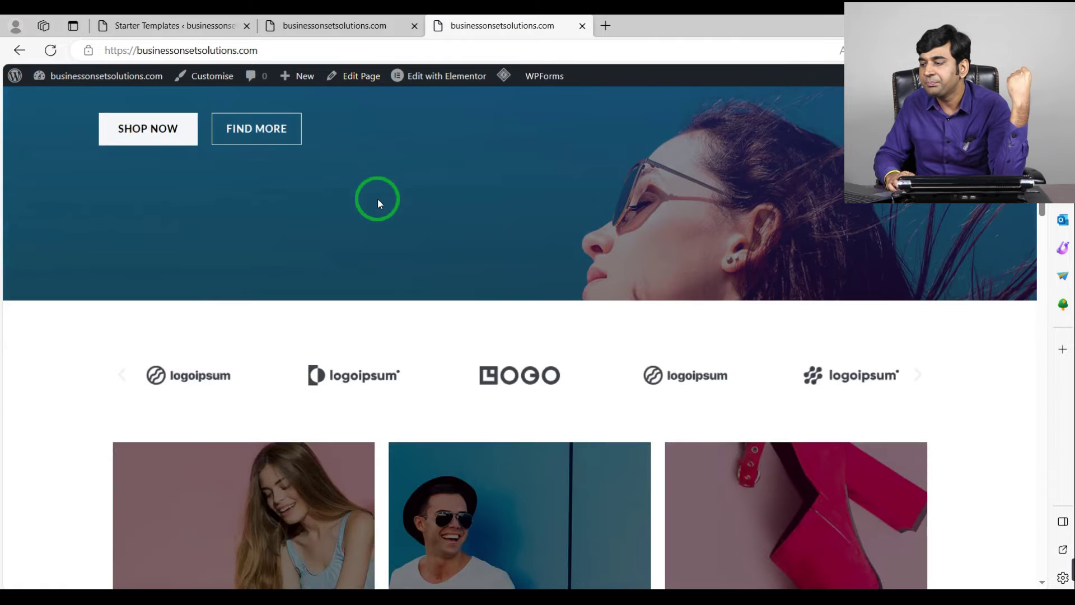
pyautogui.scroll(-20, 371, 221)
pyautogui.scroll(12, 368, 237)
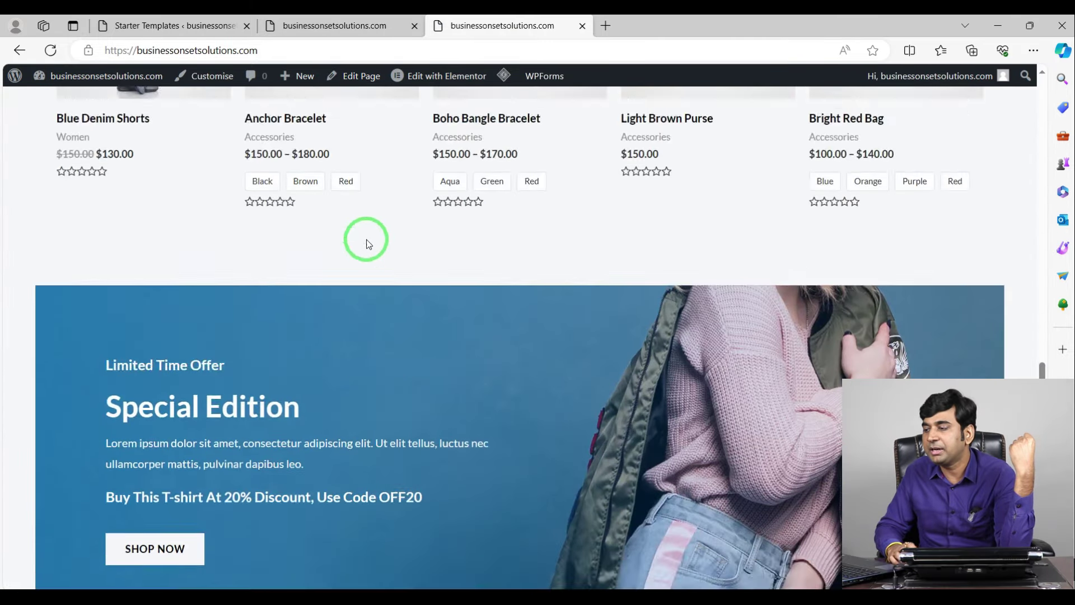
pyautogui.scroll(15, 368, 243)
pyautogui.scroll(-6, 366, 244)
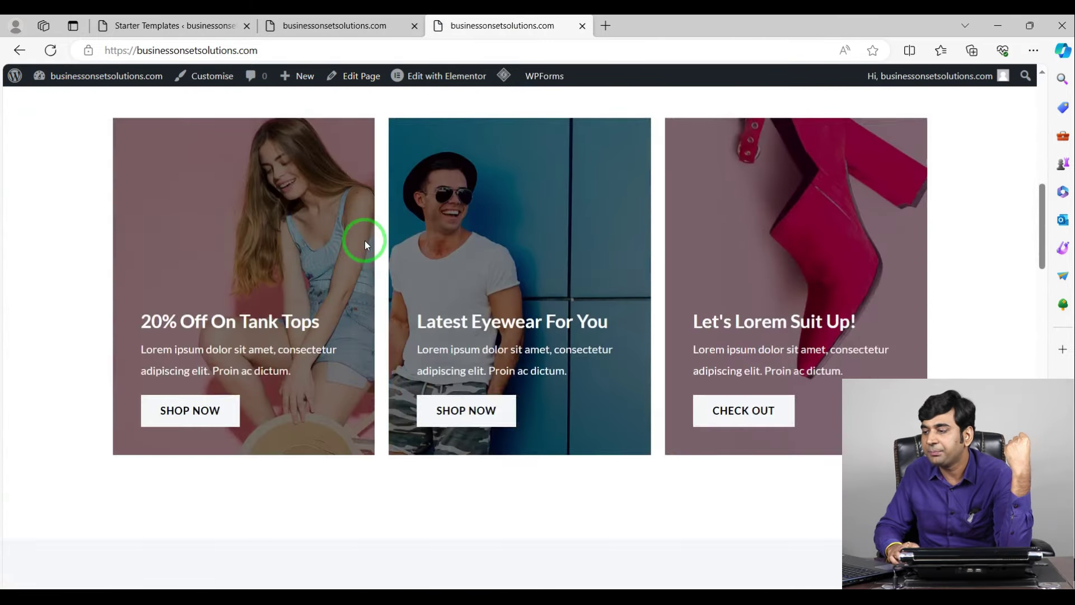
pyautogui.scroll(-13, 364, 240)
# Open the DNK Blue Shoes product page and examine its images, color options, price and description.
pyautogui.click(326, 138)
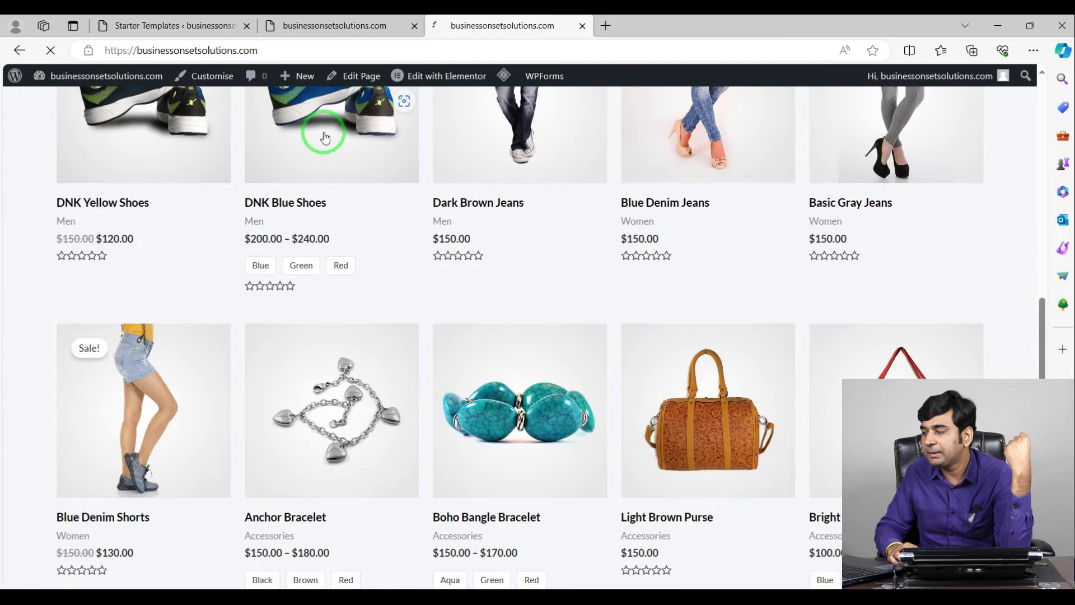
pyautogui.scroll(-1, 392, 300)
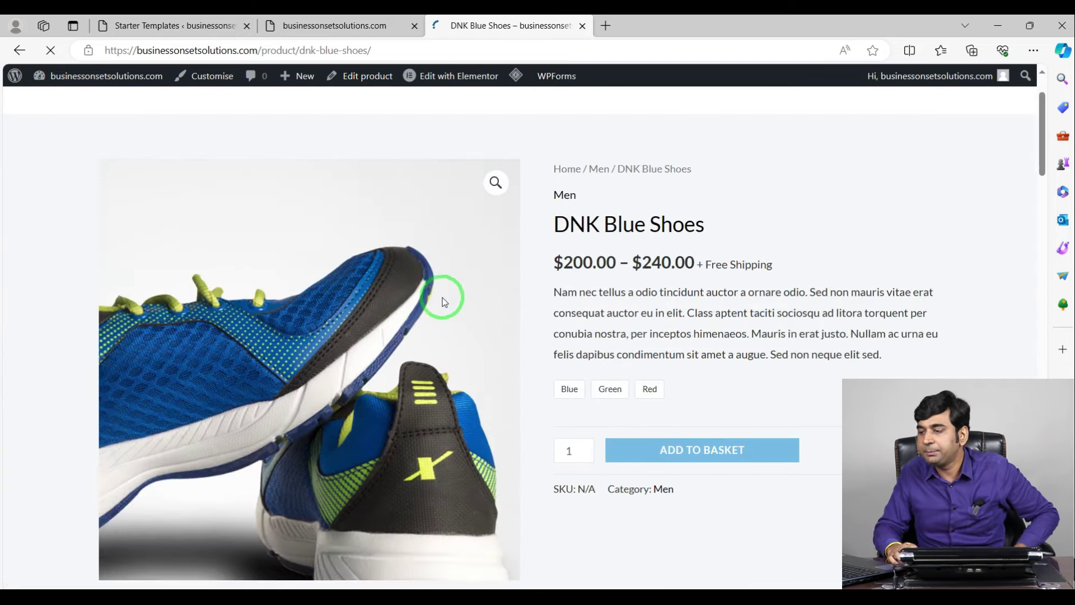
pyautogui.scroll(-7, 442, 303)
pyautogui.scroll(4, 468, 268)
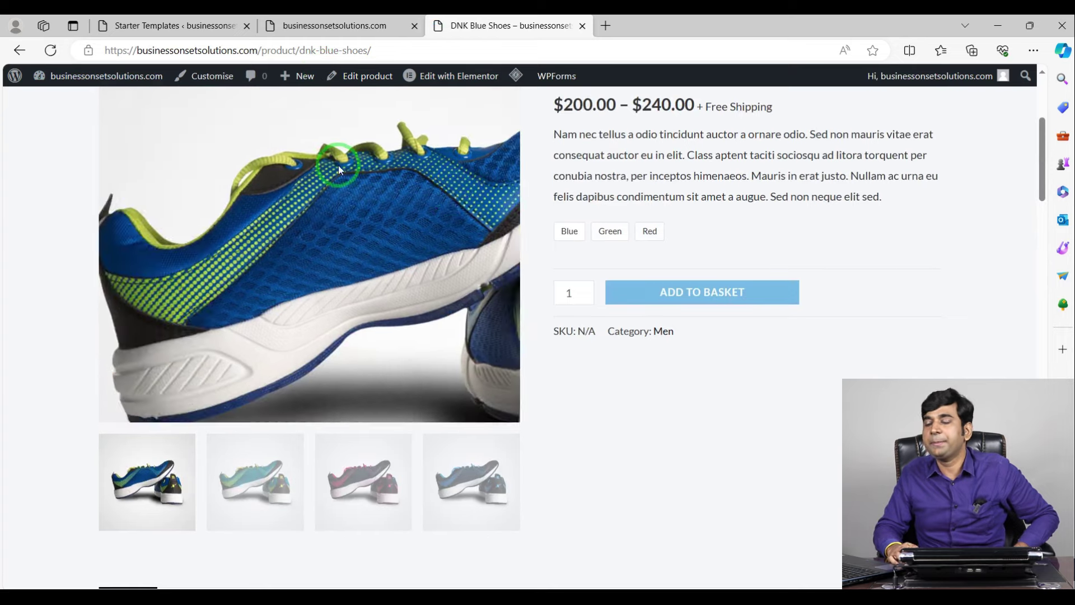
pyautogui.scroll(-5, 372, 199)
pyautogui.scroll(7, 716, 350)
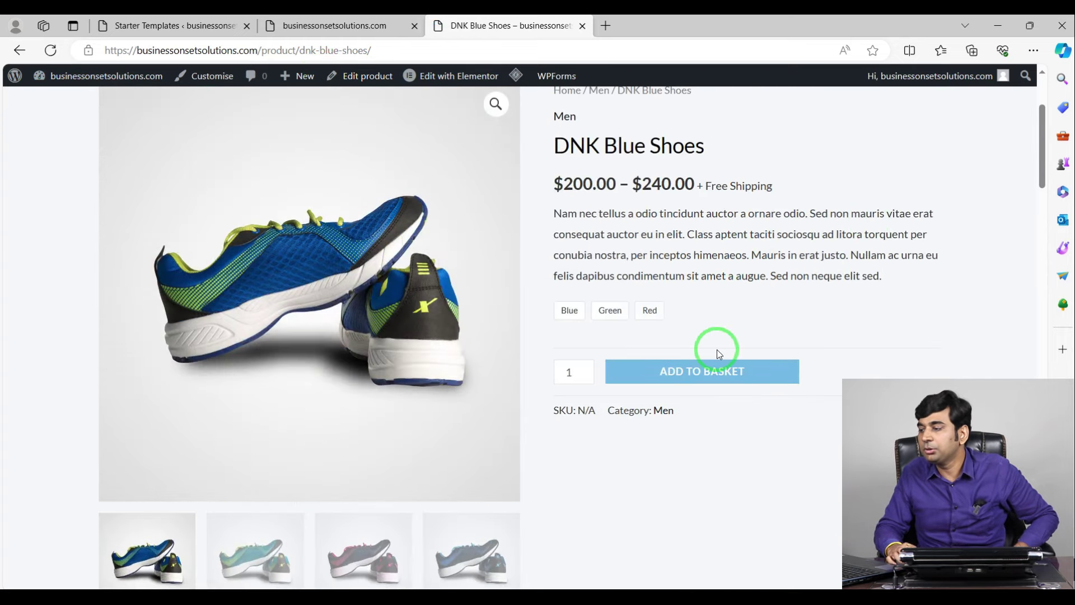
pyautogui.scroll(-5, 490, 409)
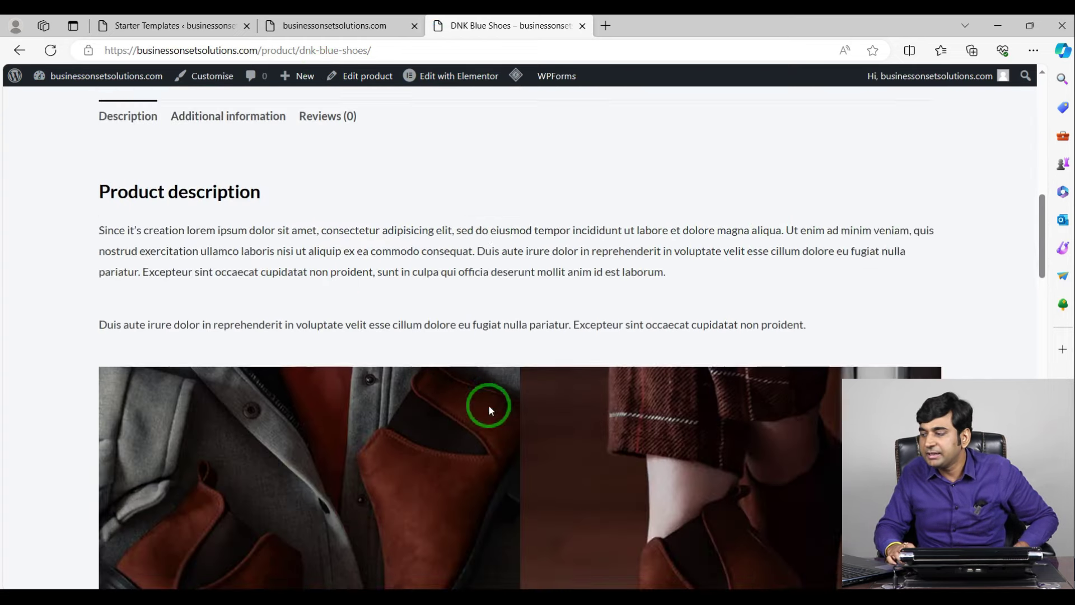
pyautogui.scroll(-5, 488, 409)
pyautogui.scroll(12, 455, 403)
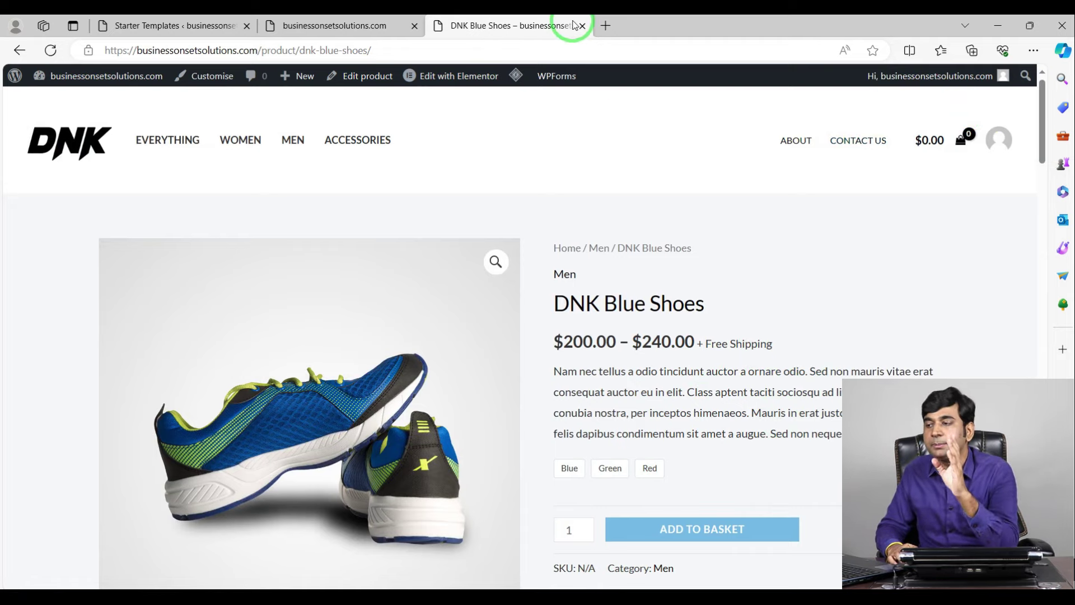
# Close the Starter Templates tab and the extra home page tab, keeping only the DNK Blue Shoes page open.
pyautogui.click(183, 23)
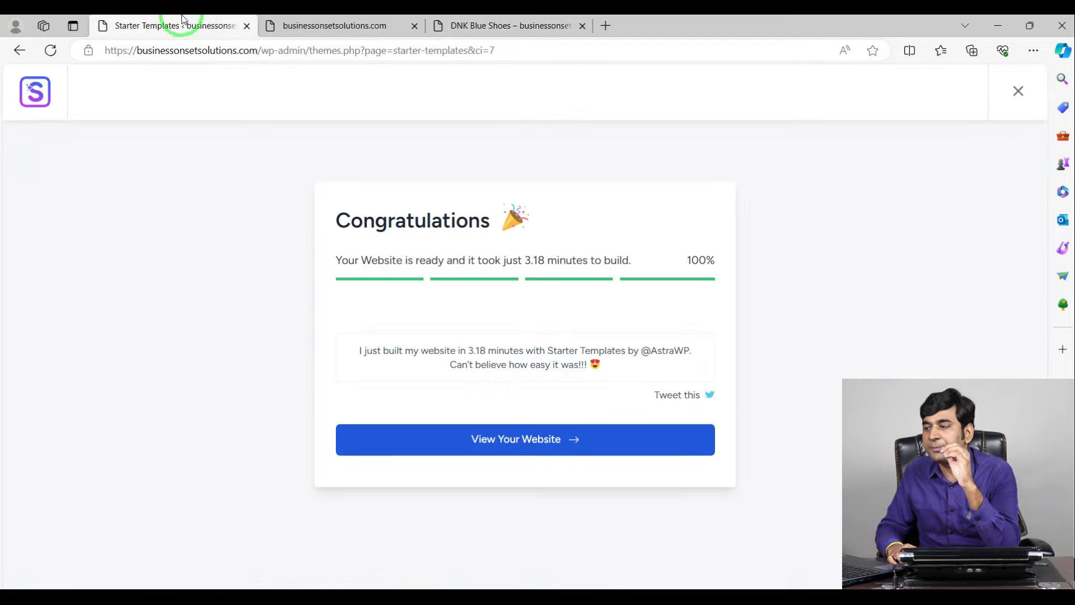
pyautogui.click(478, 23)
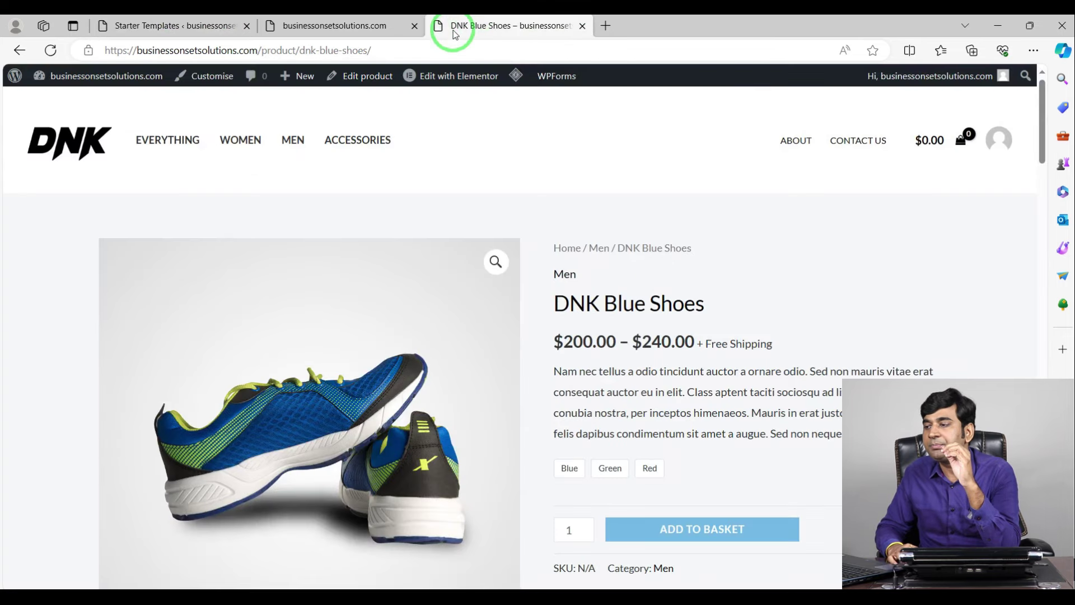
pyautogui.click(414, 27)
pyautogui.click(246, 26)
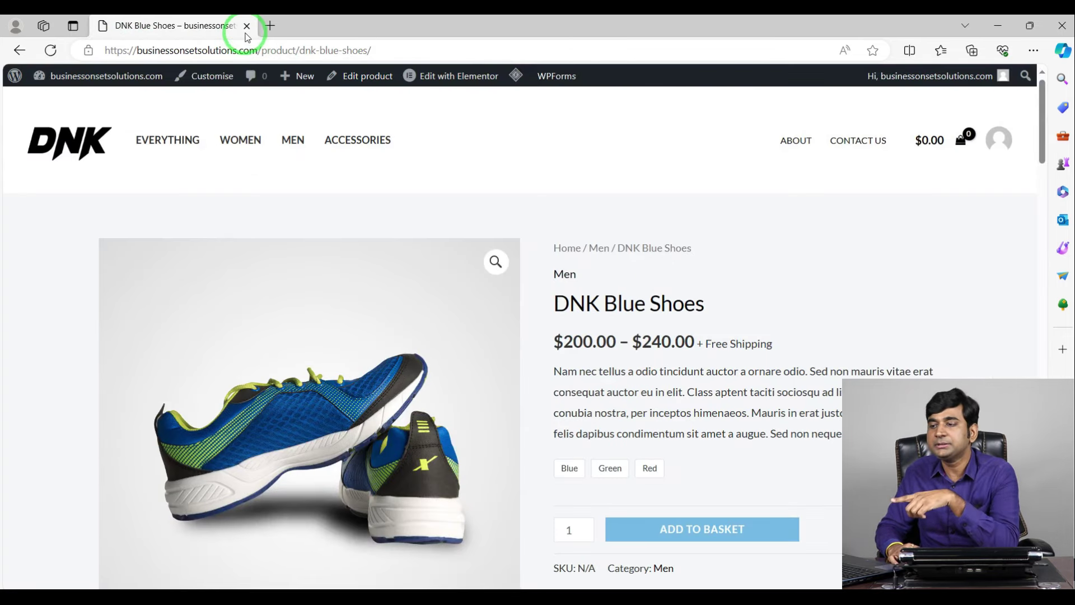
# Go from the product page to the WordPress admin area and look over its menu entries, including WooCommerce and Astra.
pyautogui.click(9, 81)
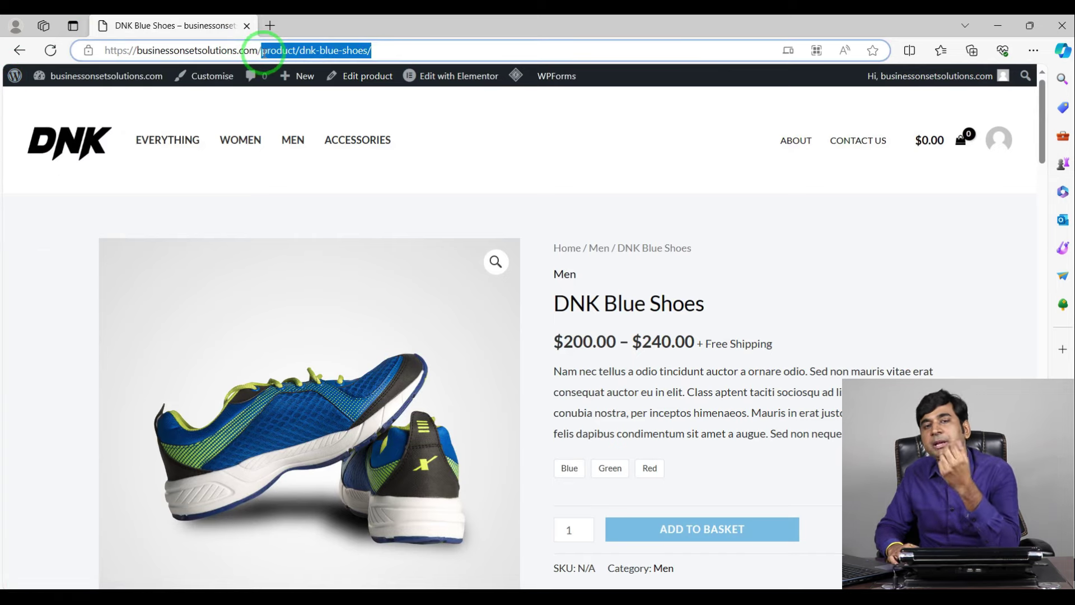
pyautogui.click(12, 78)
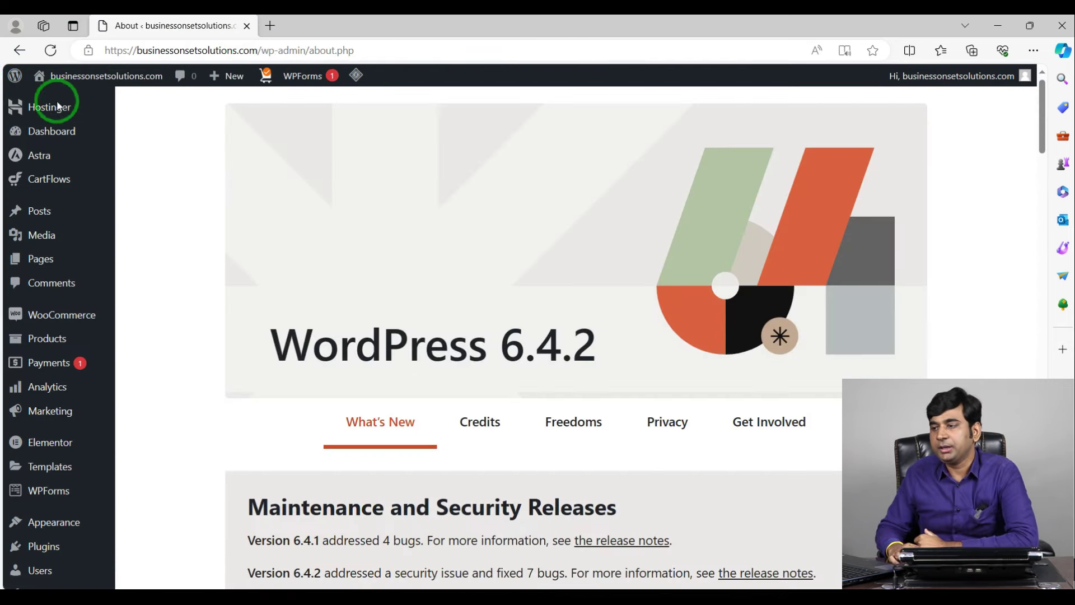
pyautogui.moveTo(109, 77)
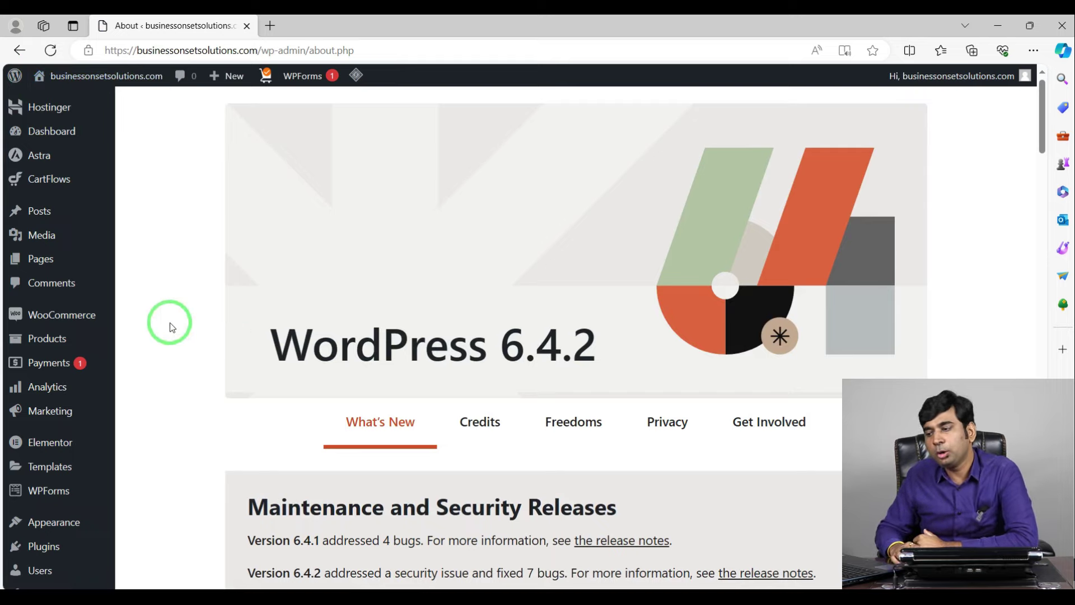
pyautogui.moveTo(59, 314)
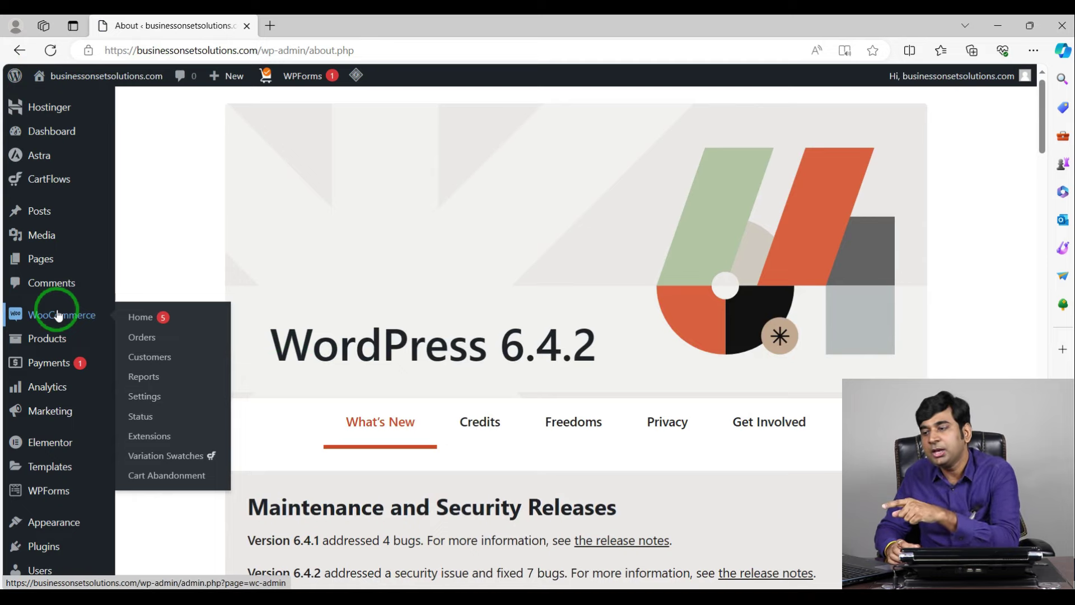
pyautogui.moveTo(55, 160)
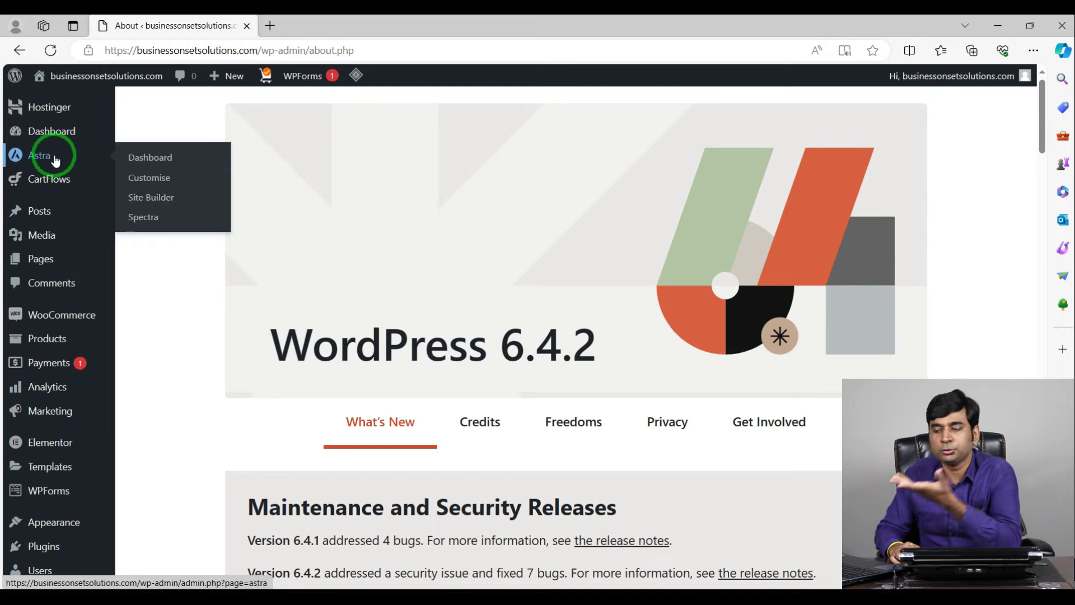
pyautogui.scroll(-2, 81, 308)
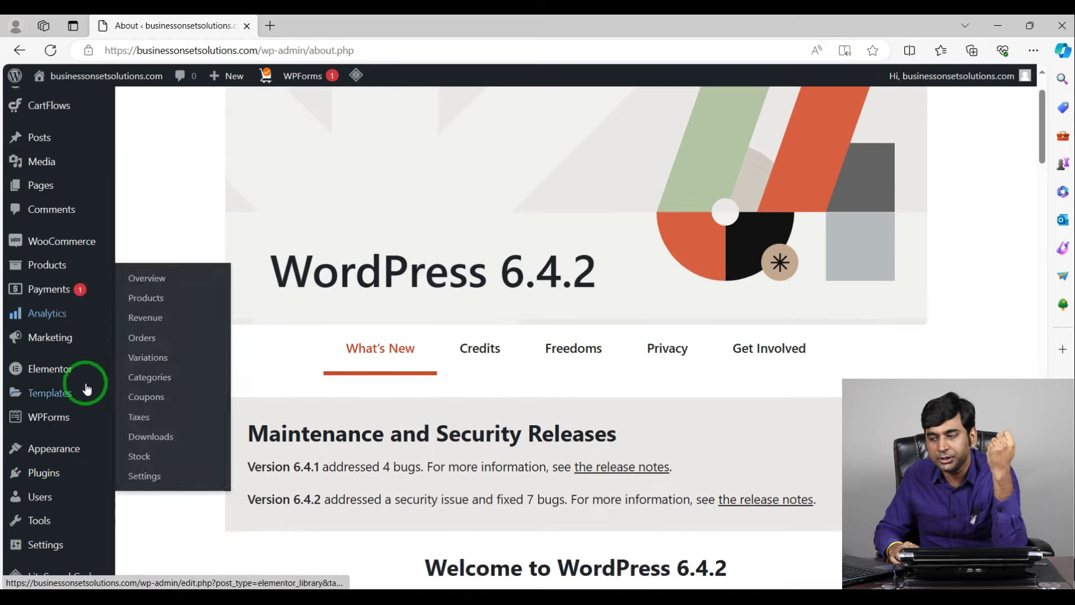
pyautogui.moveTo(66, 374)
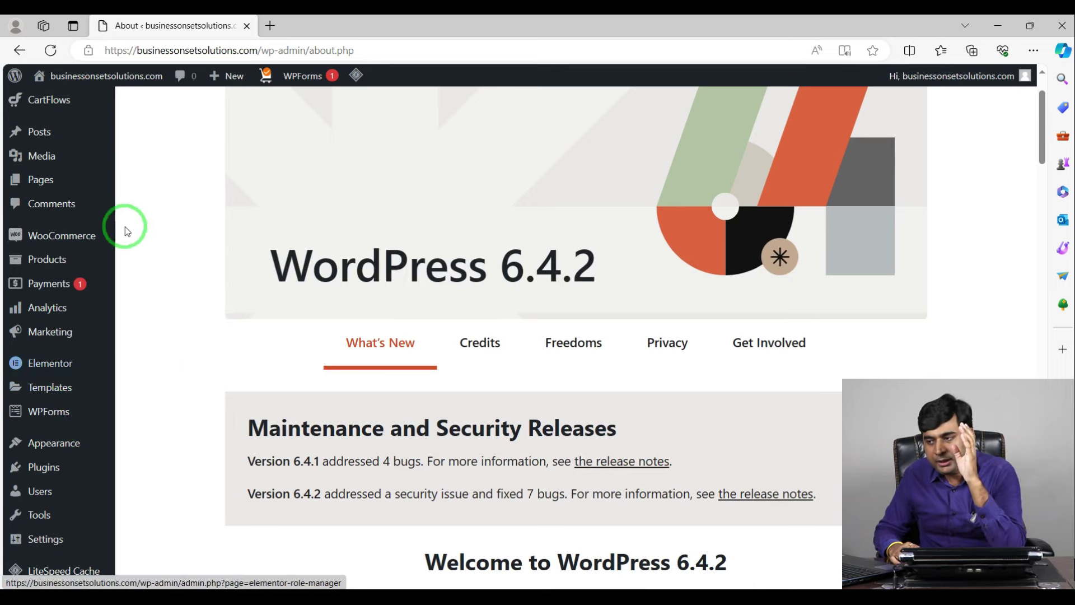
pyautogui.scroll(2, 124, 226)
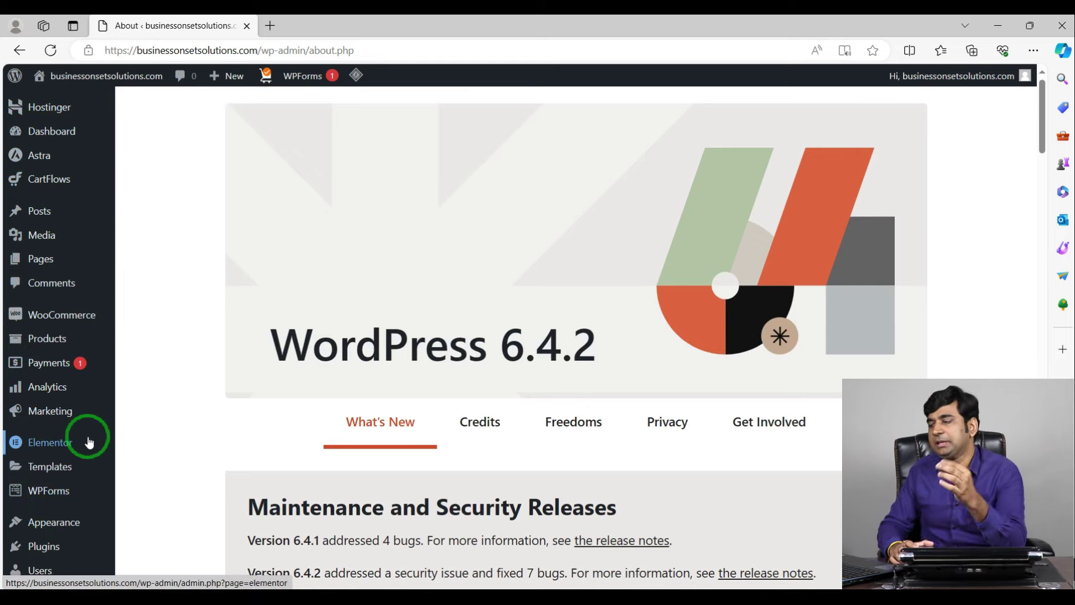
pyautogui.moveTo(89, 442)
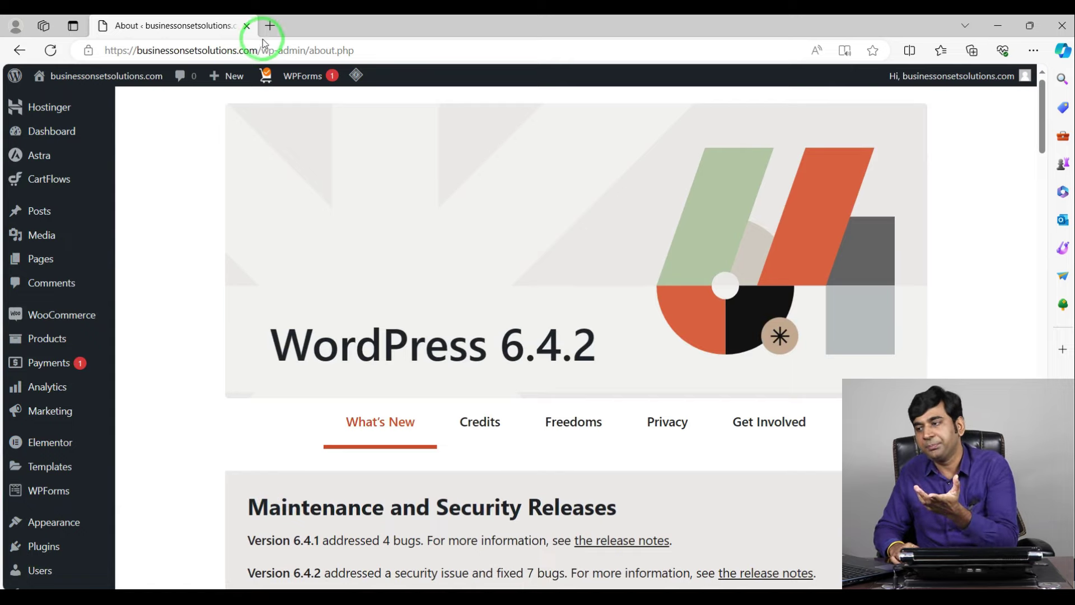
pyautogui.moveTo(257, 50); pyautogui.dragTo(103, 50)
pyautogui.hotkey('ctrl', 'c')
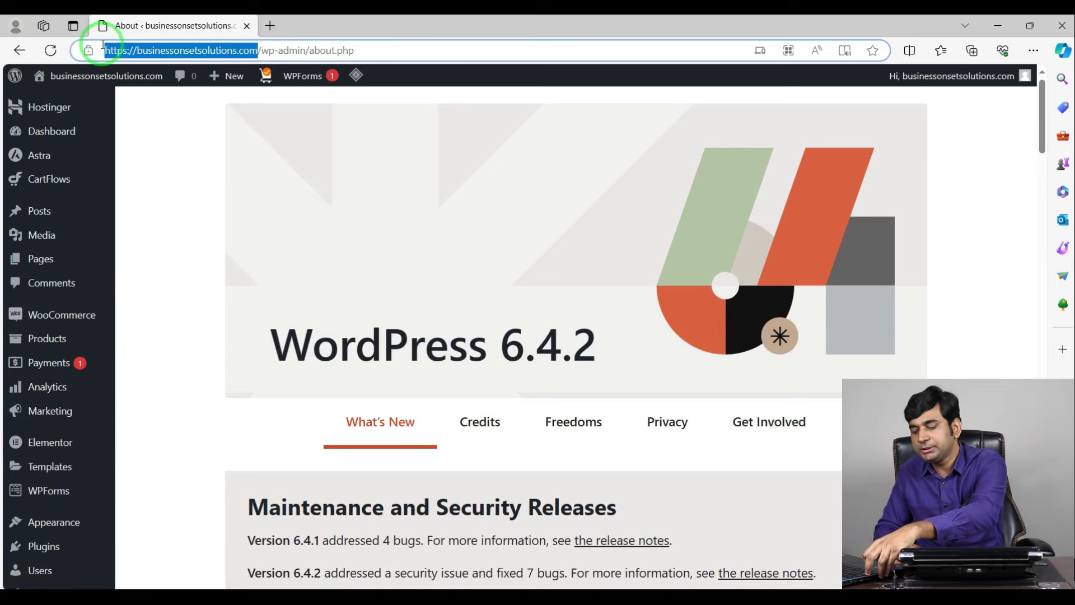
pyautogui.click(270, 25)
pyautogui.hotkey('ctrl', 'v')
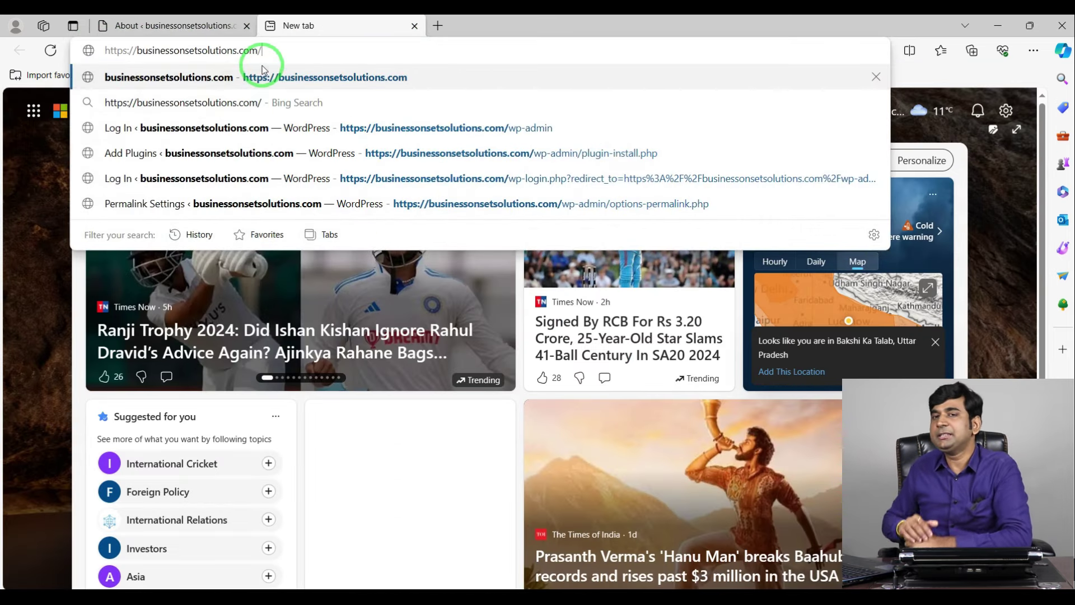
pyautogui.press('Return')
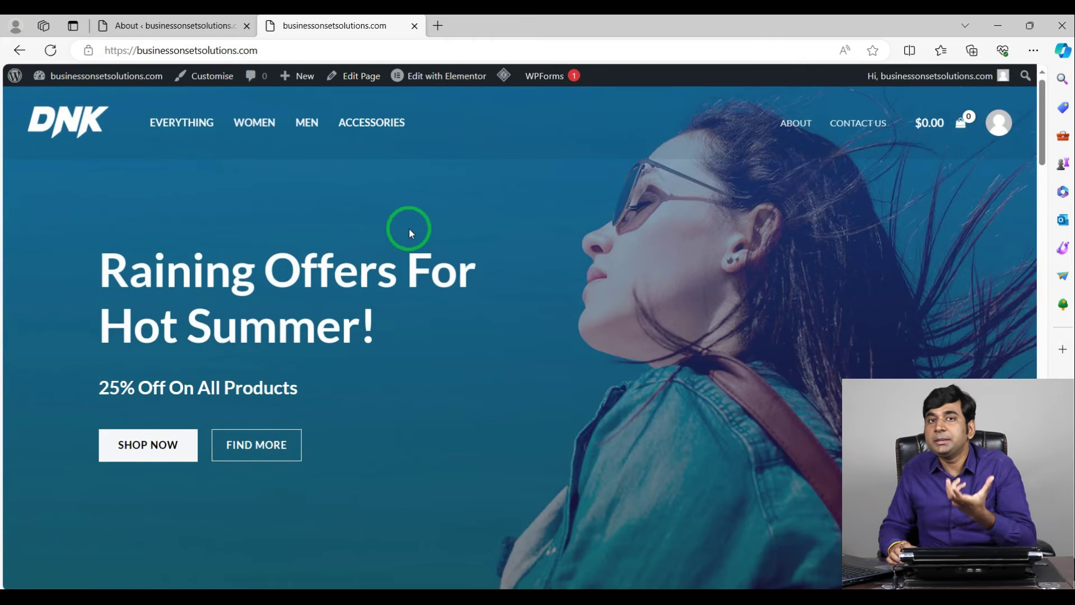
# Examine the home page from the hero banner through the featured products and special offer to the footer.
pyautogui.scroll(-20, 408, 227)
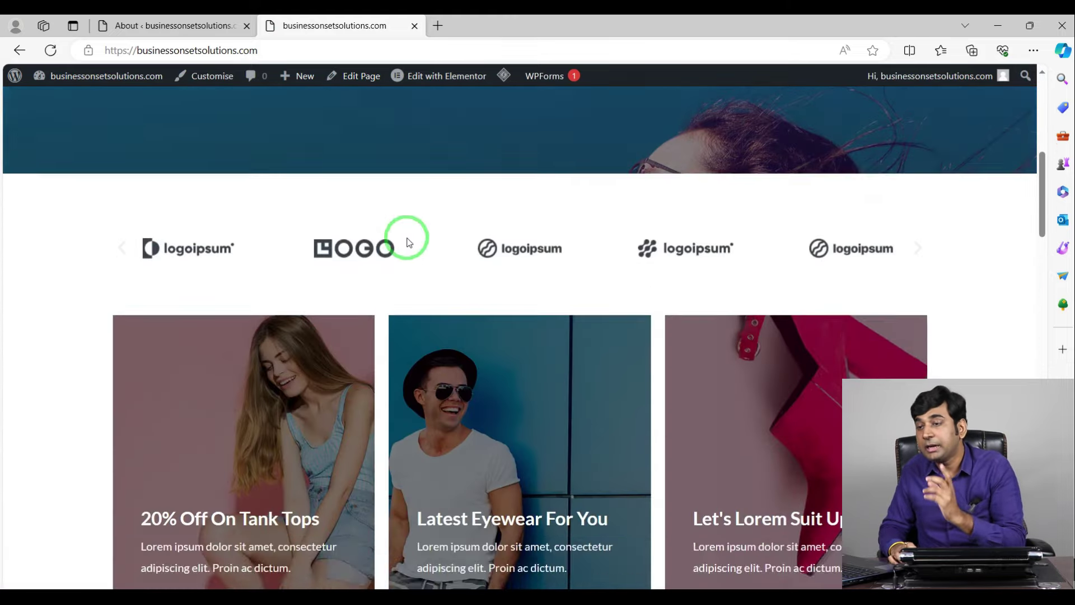
pyautogui.scroll(-10, 406, 240)
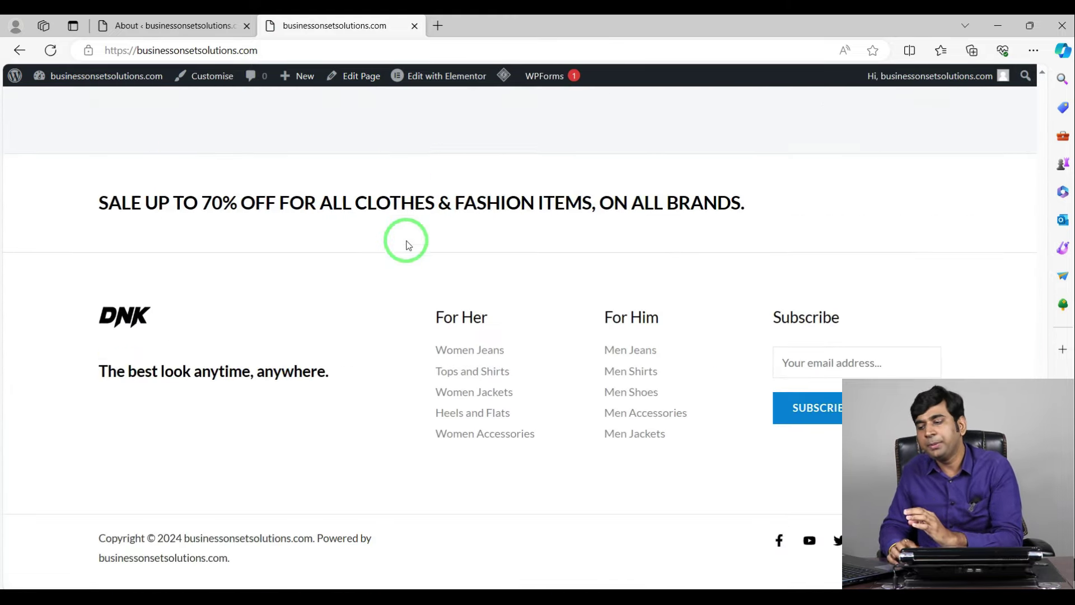
pyautogui.scroll(10, 406, 240)
pyautogui.scroll(5, 406, 245)
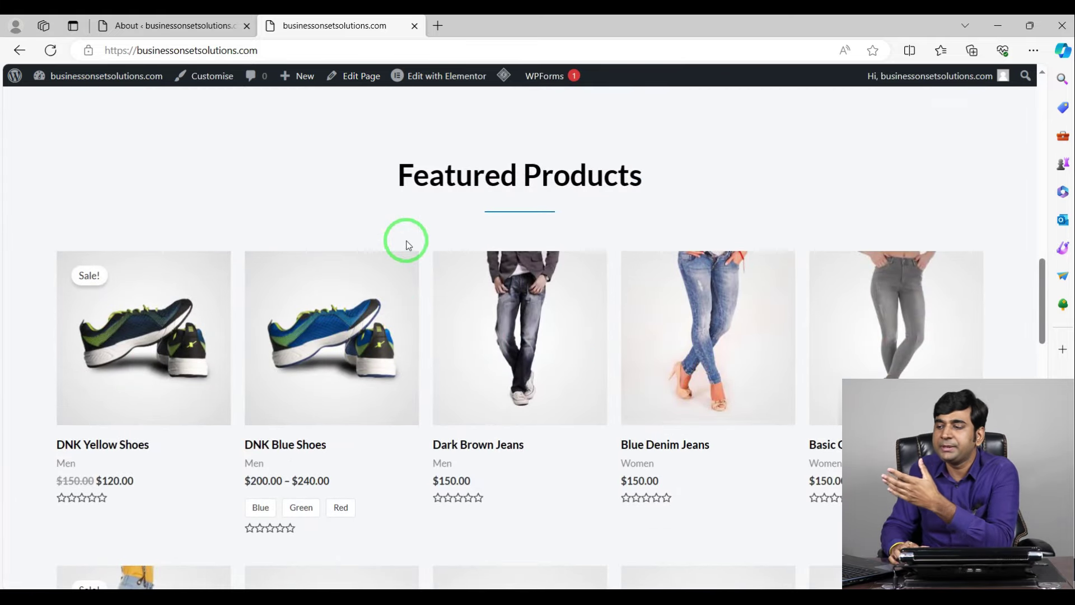
pyautogui.scroll(10, 406, 244)
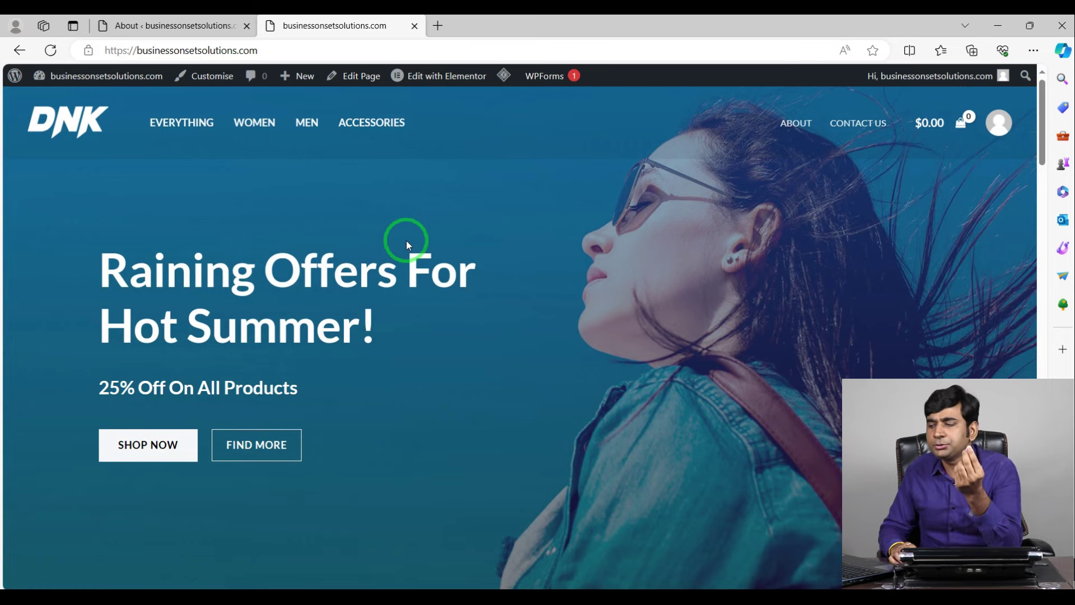
pyautogui.scroll(-5, 551, 229)
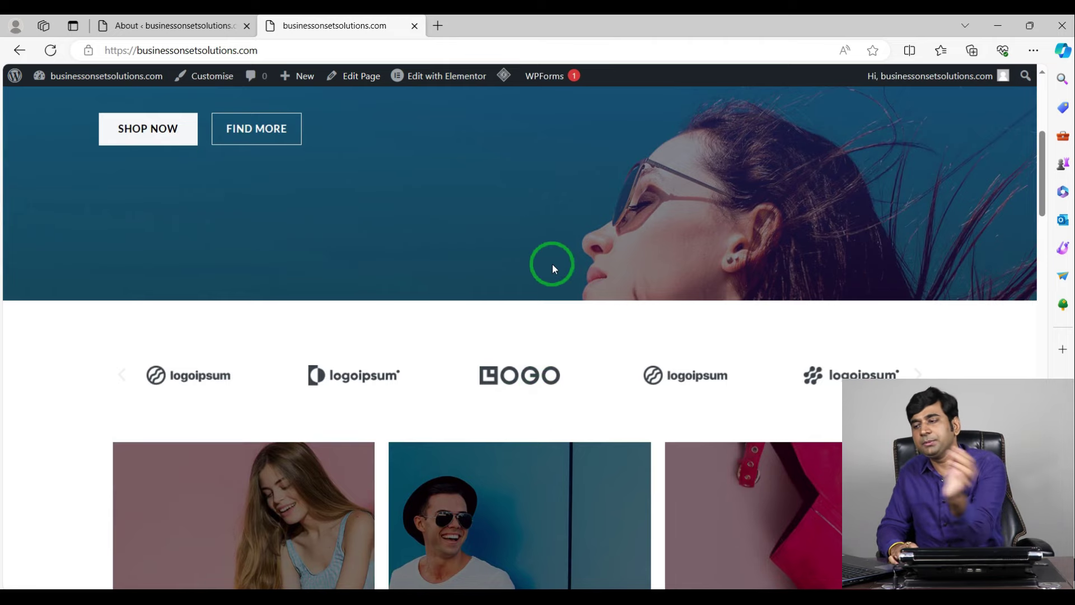
pyautogui.scroll(5, 416, 283)
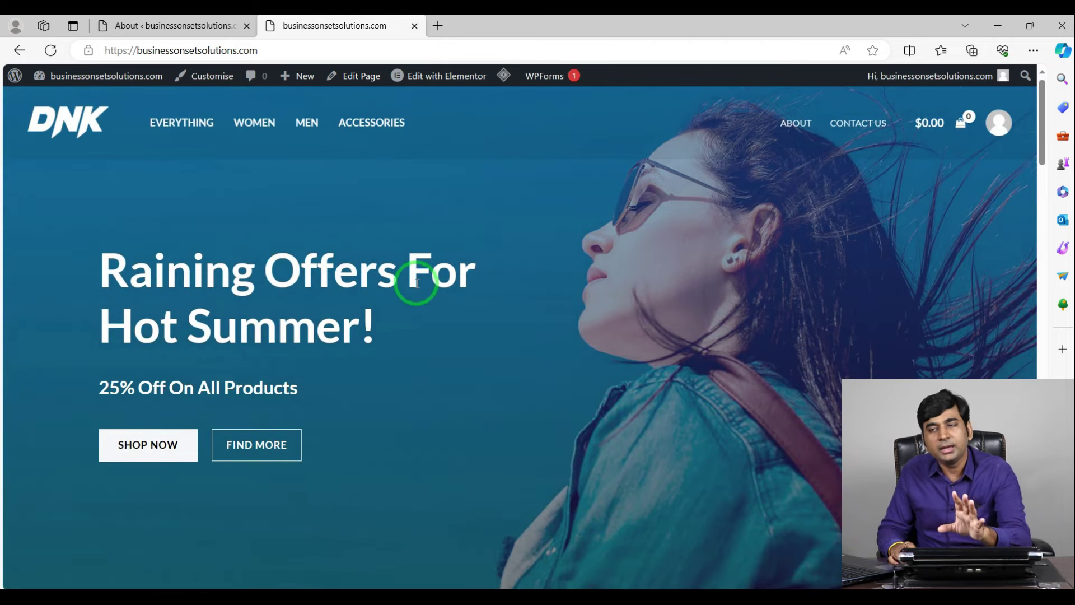
pyautogui.scroll(-15, 416, 283)
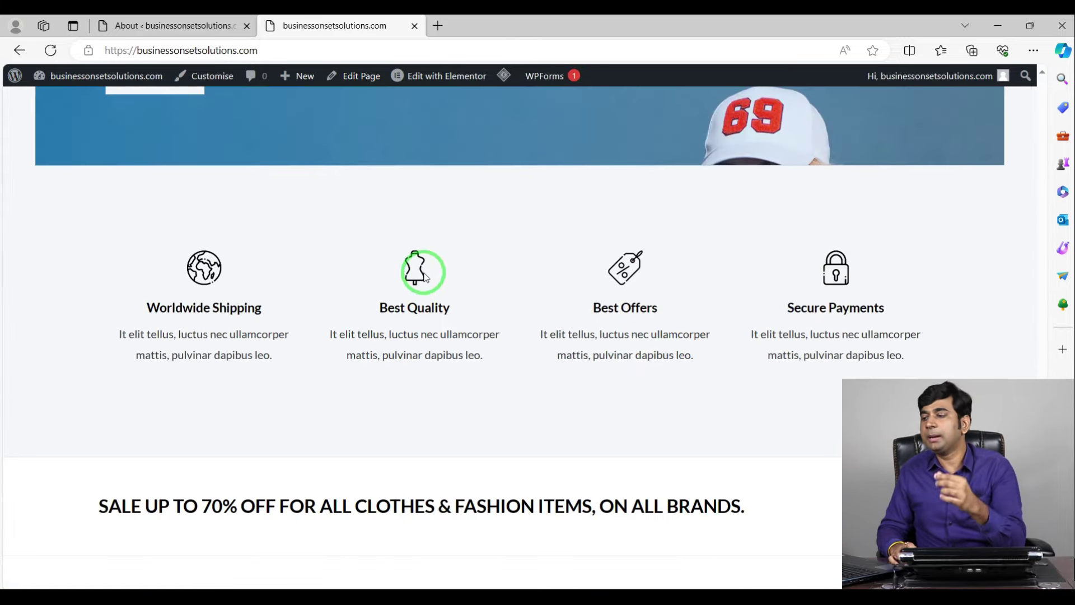
pyautogui.scroll(-5, 426, 280)
pyautogui.scroll(18, 438, 277)
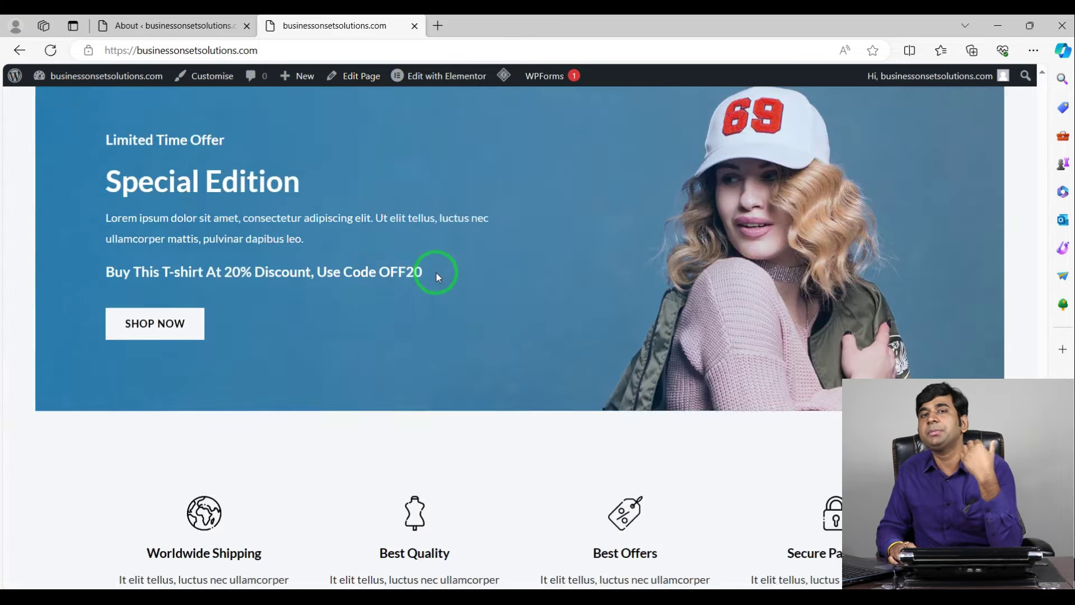
pyautogui.scroll(3, 435, 276)
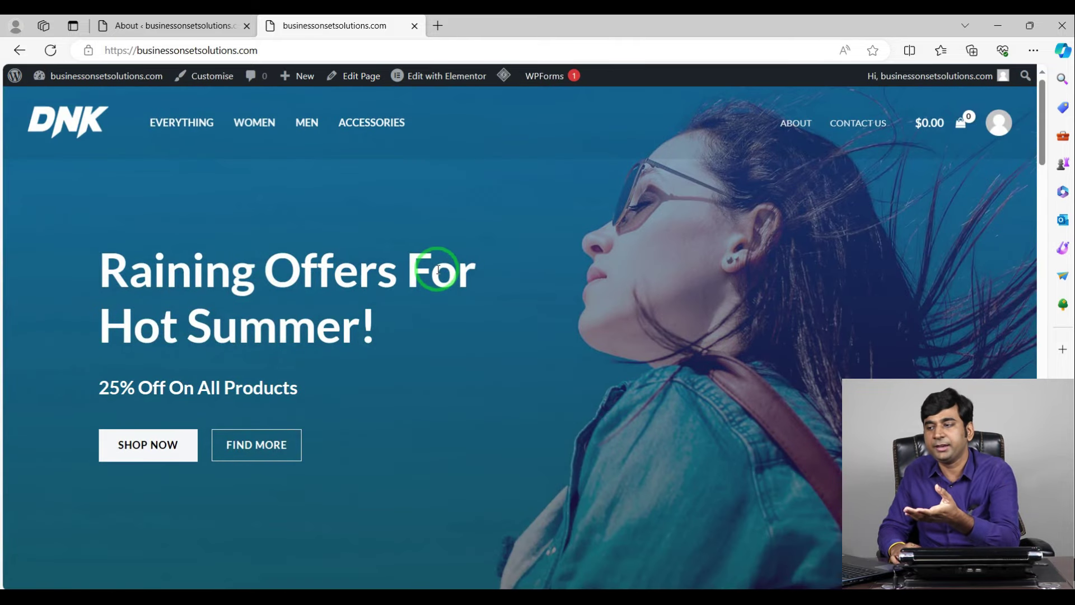
# Return to the admin area and open the list of all pages to review the imported pages.
pyautogui.click(181, 19)
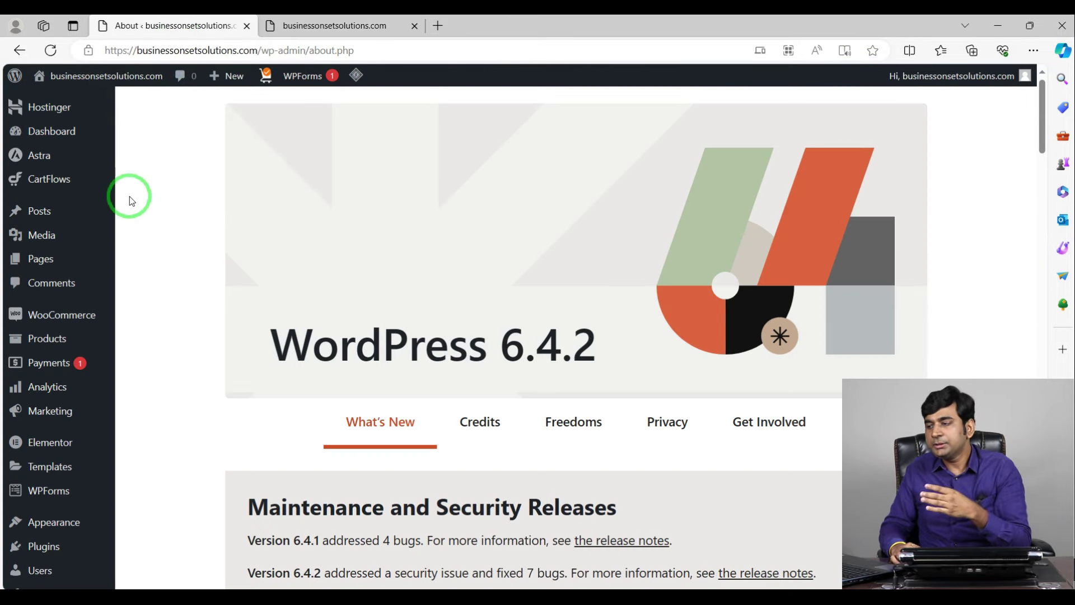
pyautogui.click(366, 26)
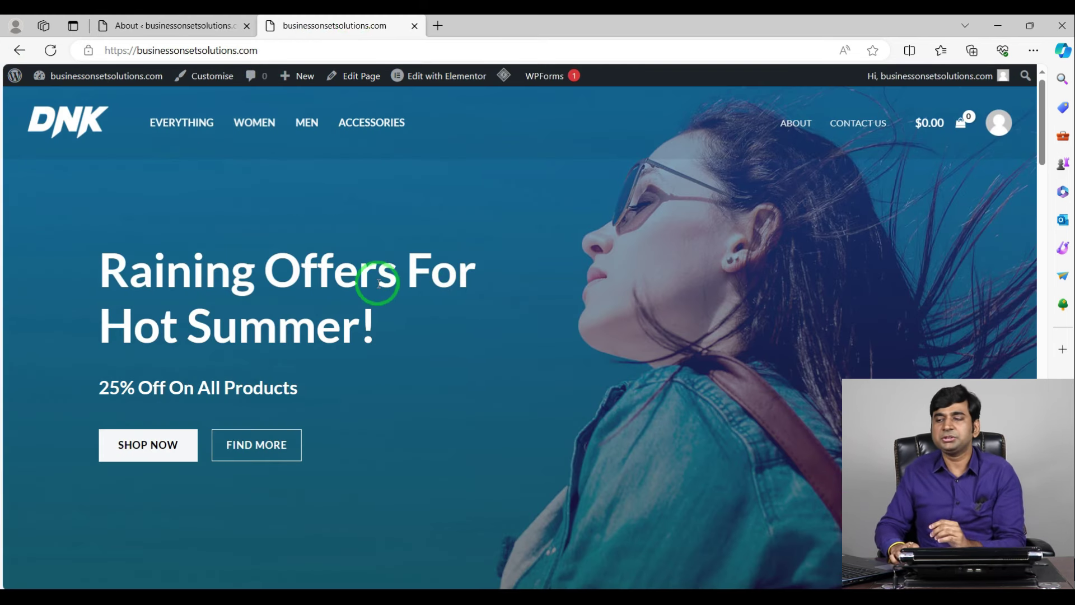
pyautogui.click(171, 25)
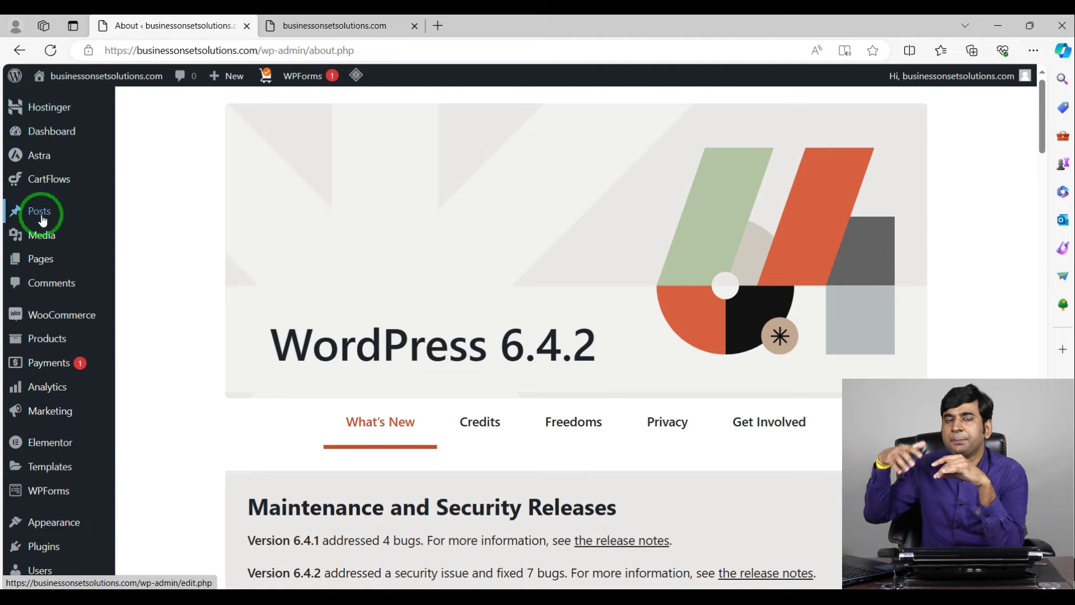
pyautogui.moveTo(42, 220)
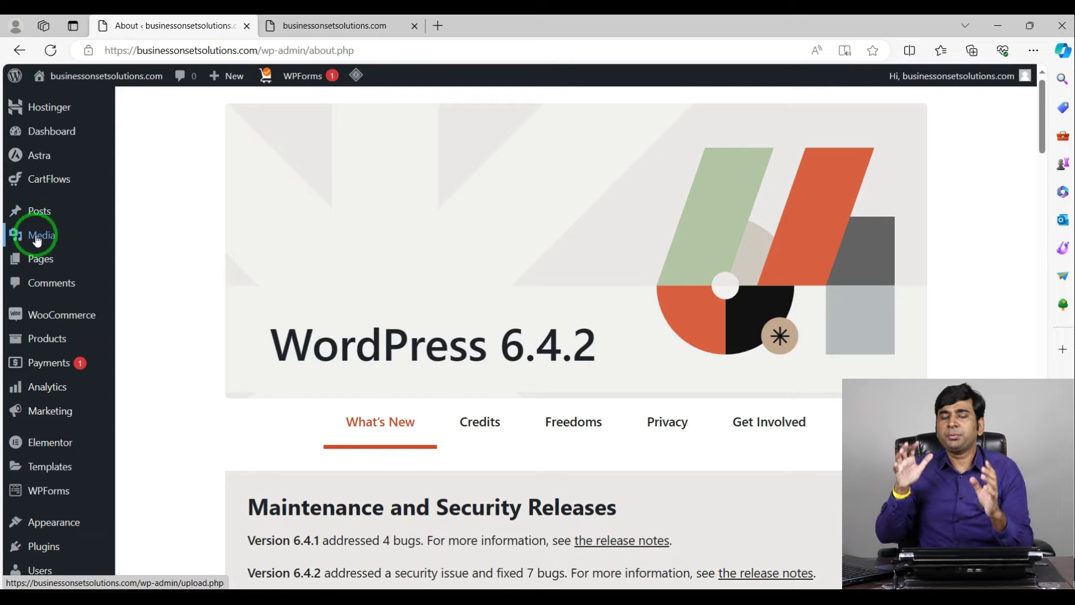
pyautogui.moveTo(37, 241)
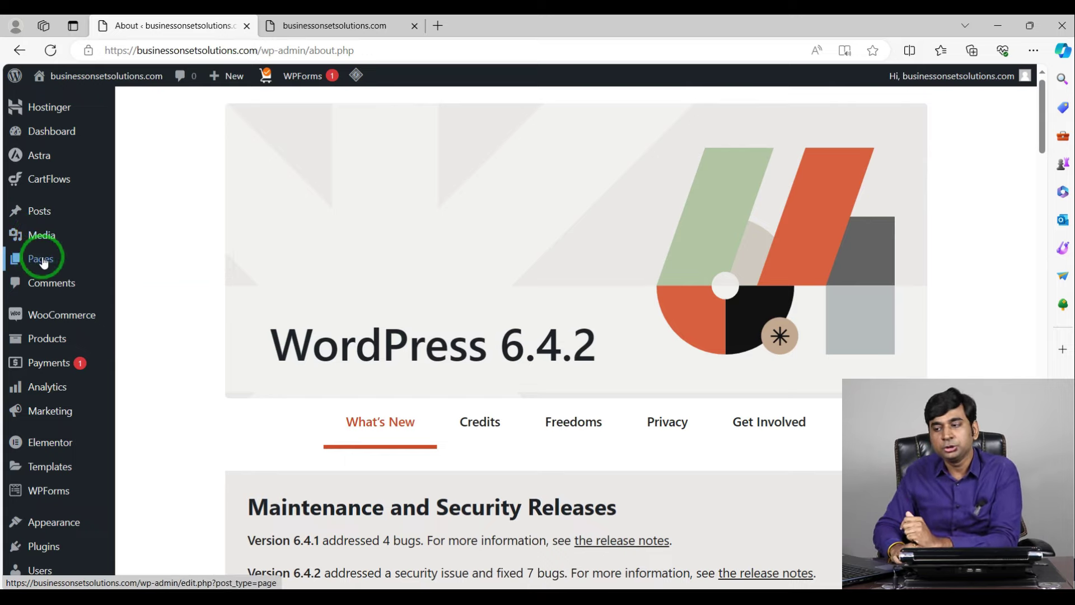
pyautogui.moveTo(43, 263)
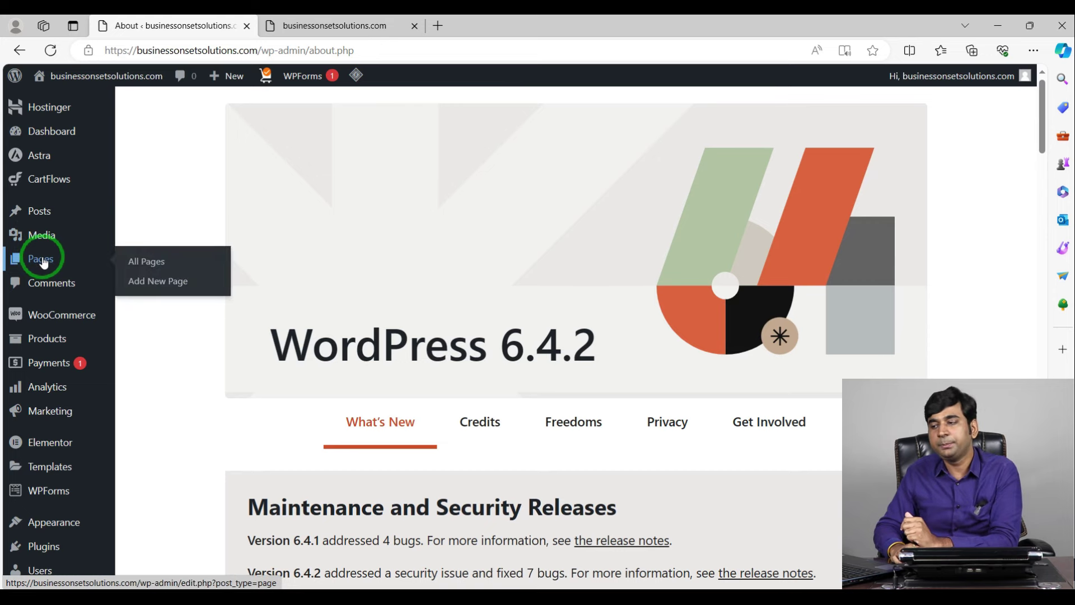
pyautogui.click(147, 263)
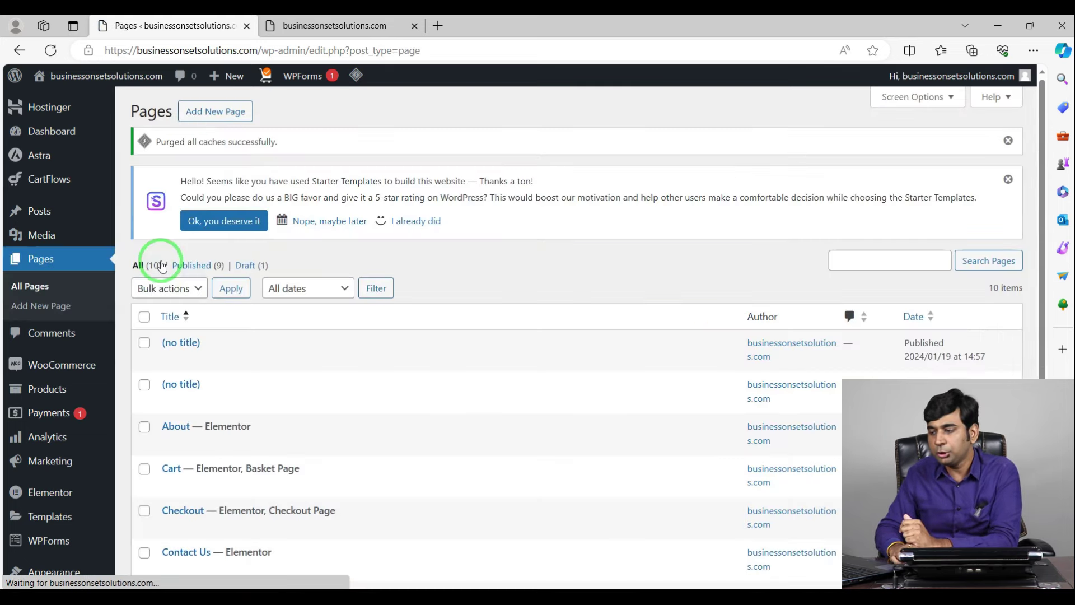
pyautogui.scroll(-4, 479, 420)
pyautogui.scroll(1, 481, 421)
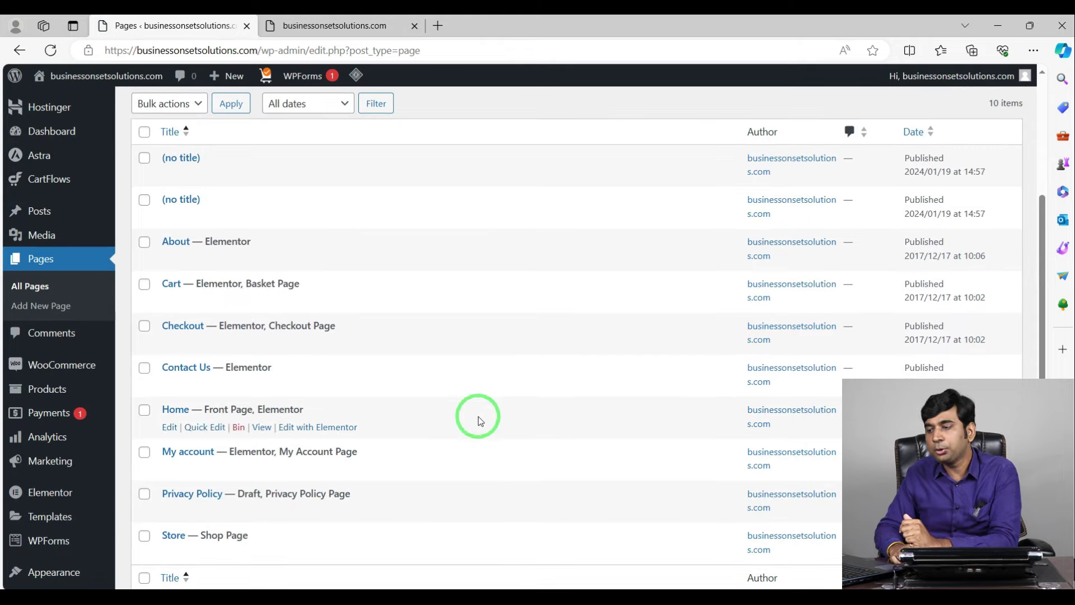
pyautogui.scroll(-1, 478, 420)
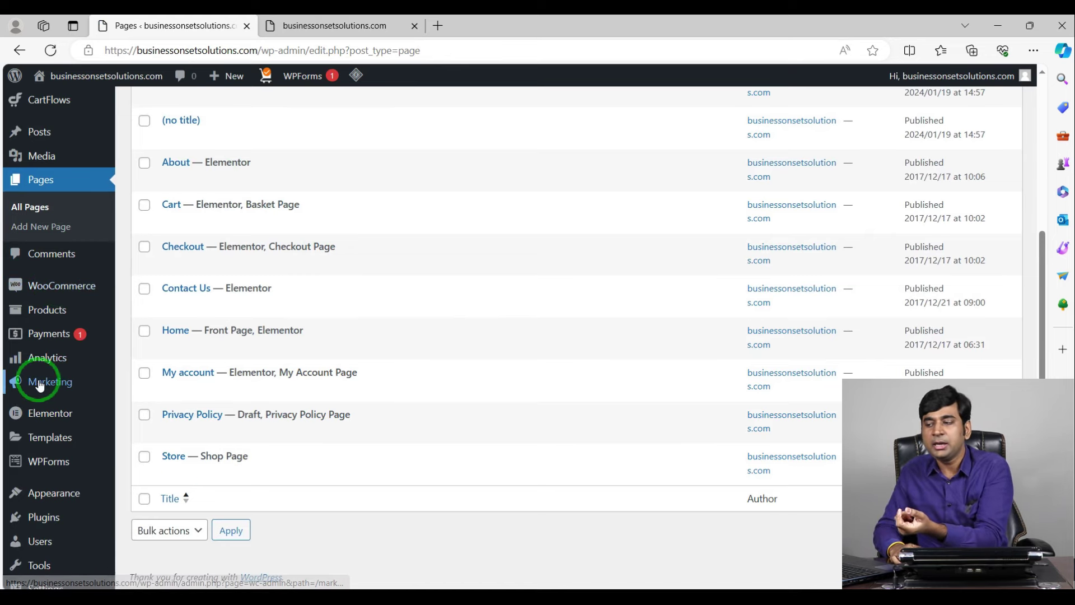
# Compare the live home page with the page list in the admin area.
pyautogui.click(334, 25)
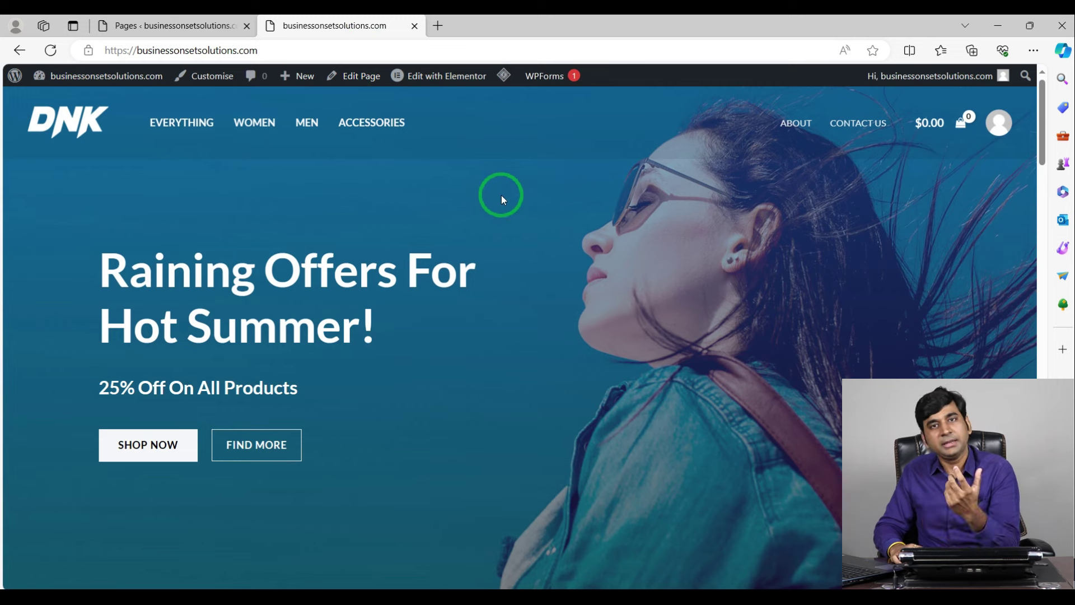
pyautogui.click(171, 25)
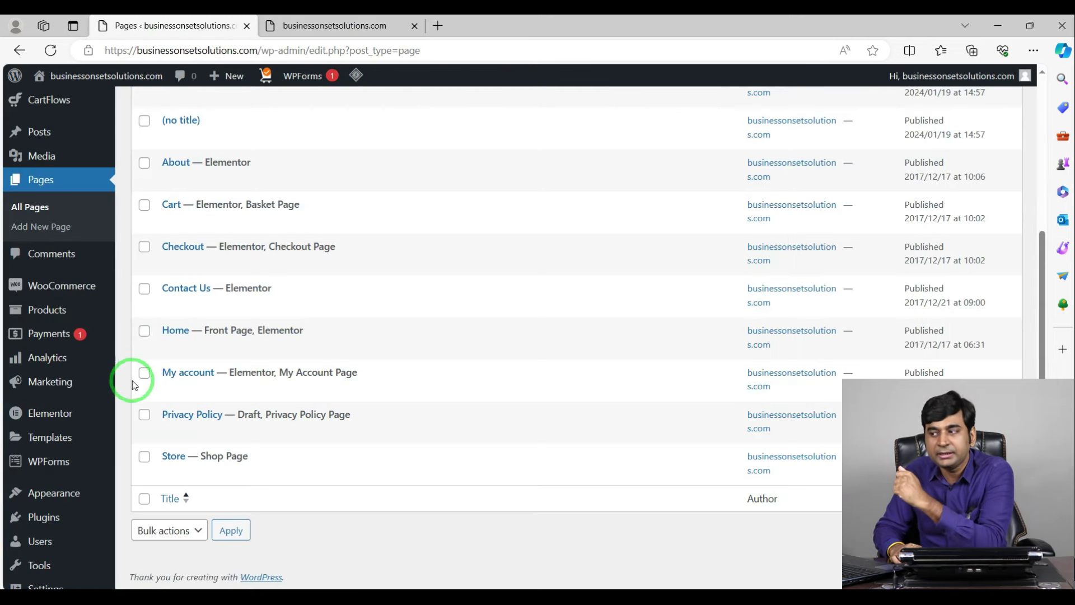
pyautogui.hotkey('ctrl', 'Tab')
pyautogui.hotkey('ctrl', 'Tab')
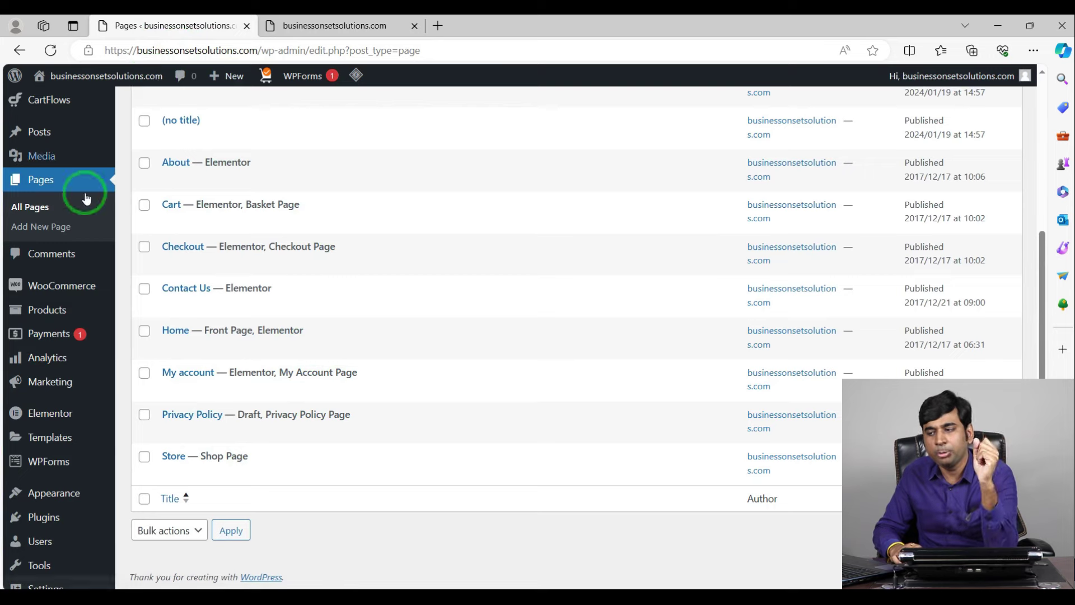
pyautogui.click(67, 266)
pyautogui.scroll(2, 67, 302)
pyautogui.moveTo(77, 295)
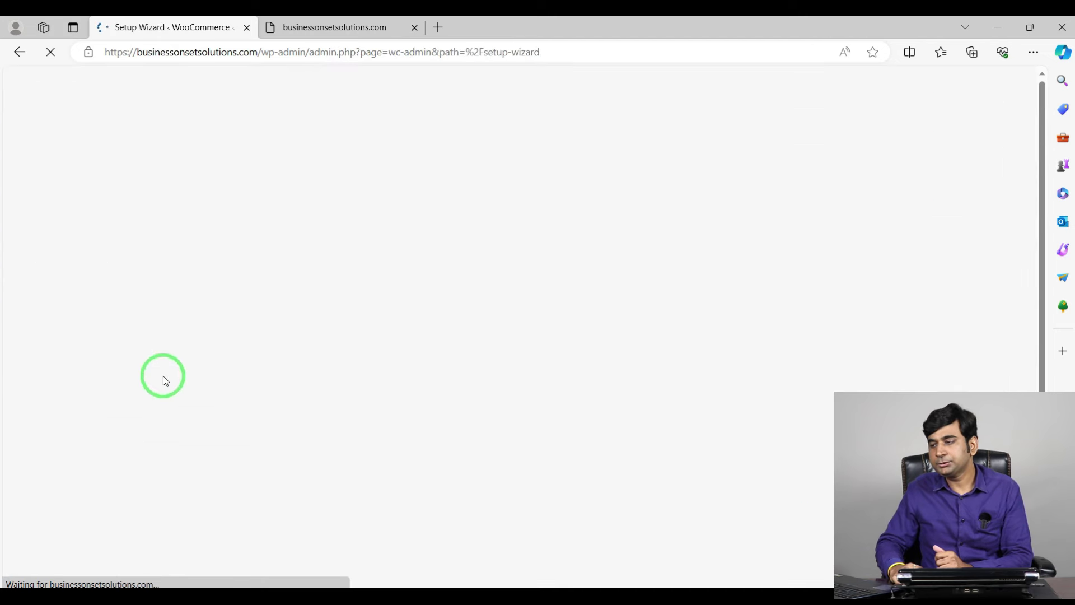
pyautogui.click(19, 52)
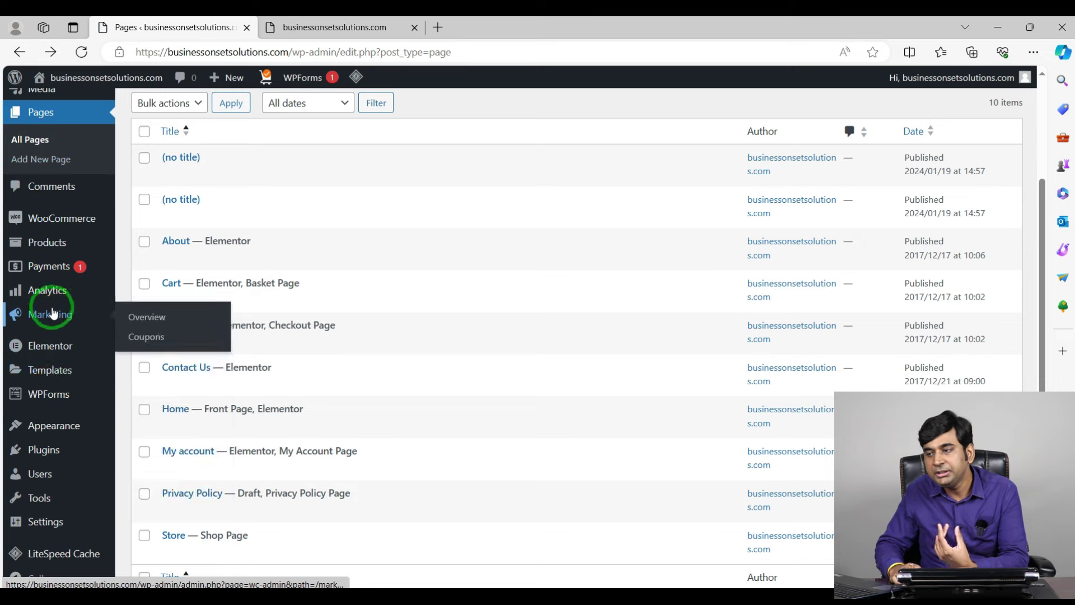
# Open the list of all products and review the imported items with their stock, prices and categories.
pyautogui.moveTo(62, 354)
pyautogui.moveTo(73, 221)
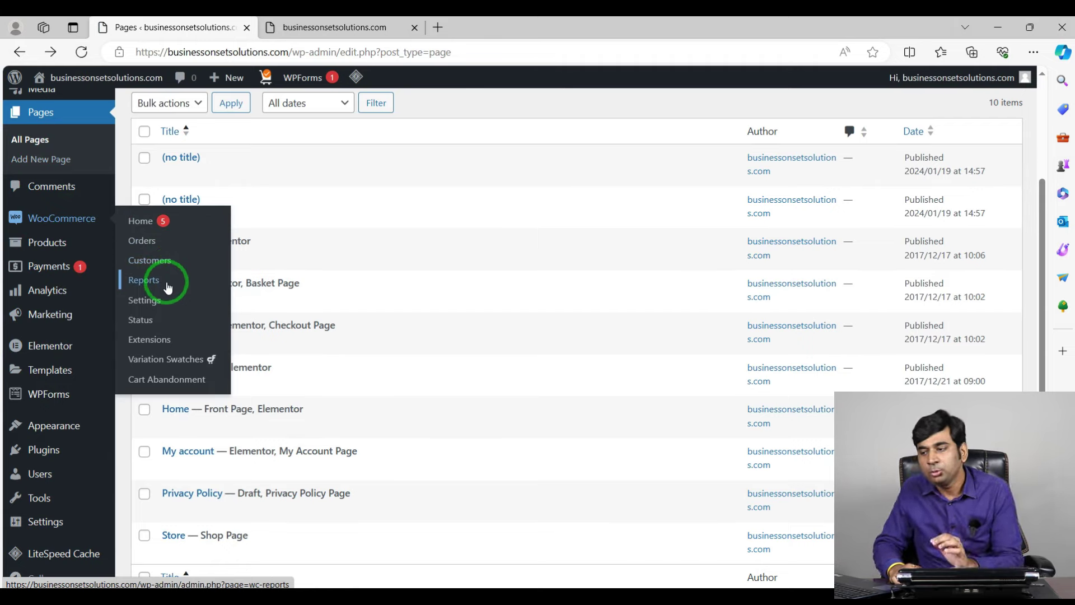
pyautogui.moveTo(52, 245)
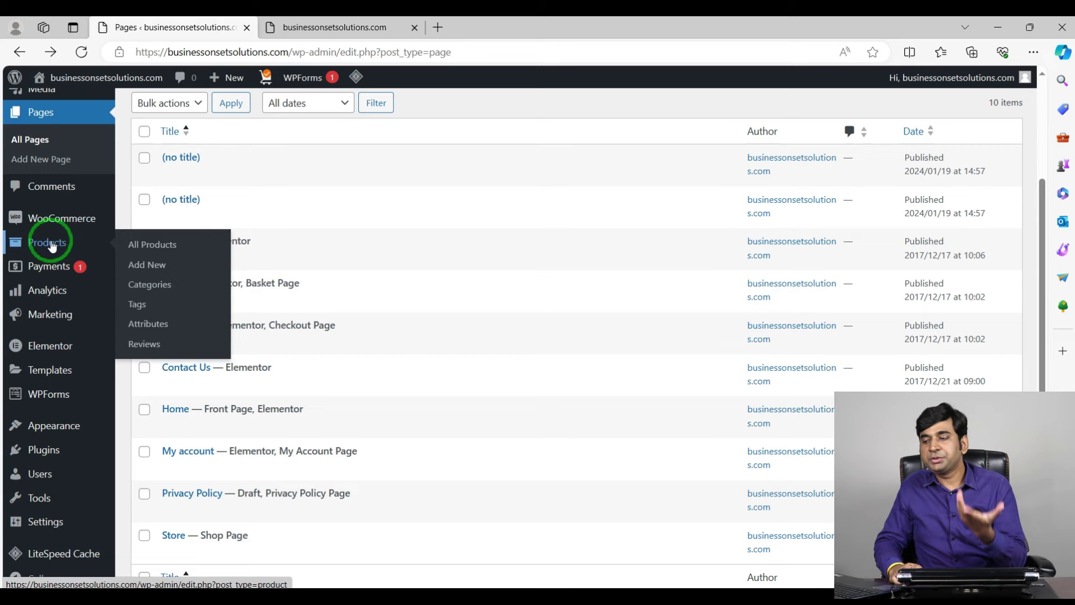
pyautogui.click(170, 245)
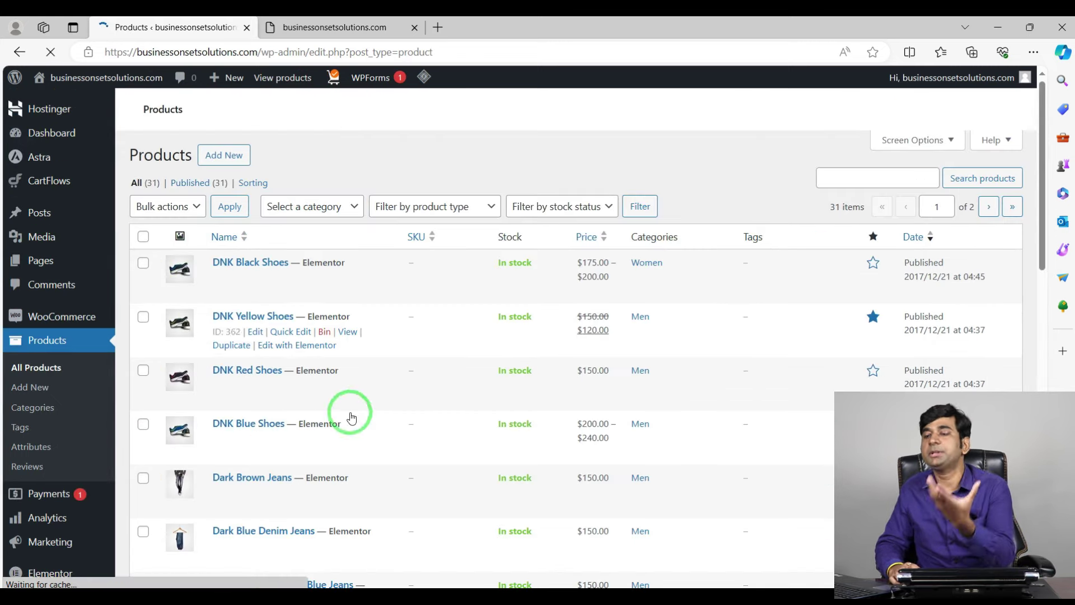
pyautogui.scroll(-15, 447, 325)
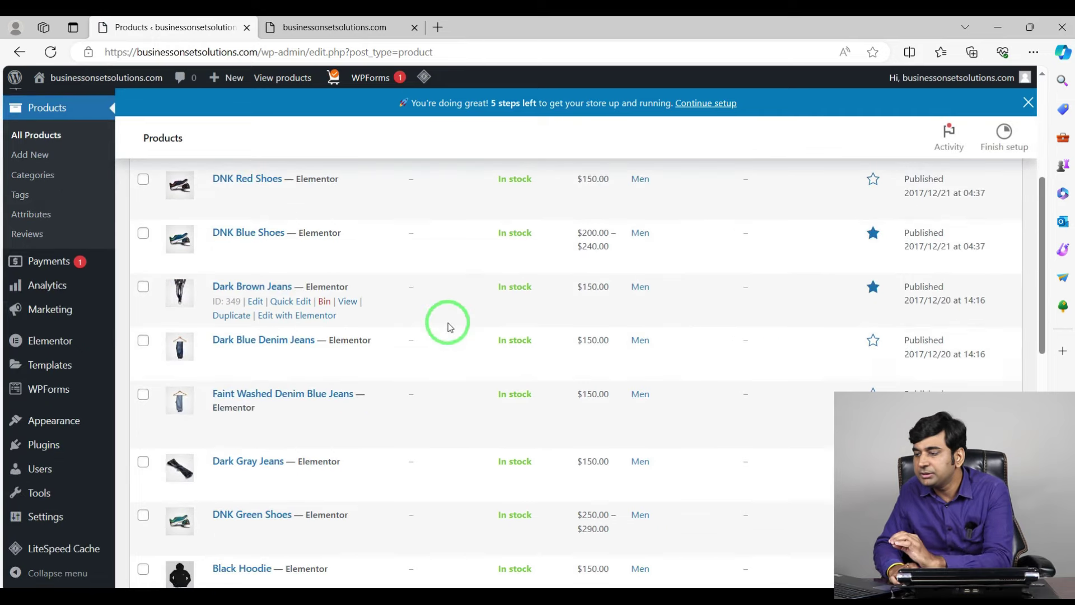
pyautogui.scroll(9, 470, 365)
pyautogui.scroll(6, 476, 370)
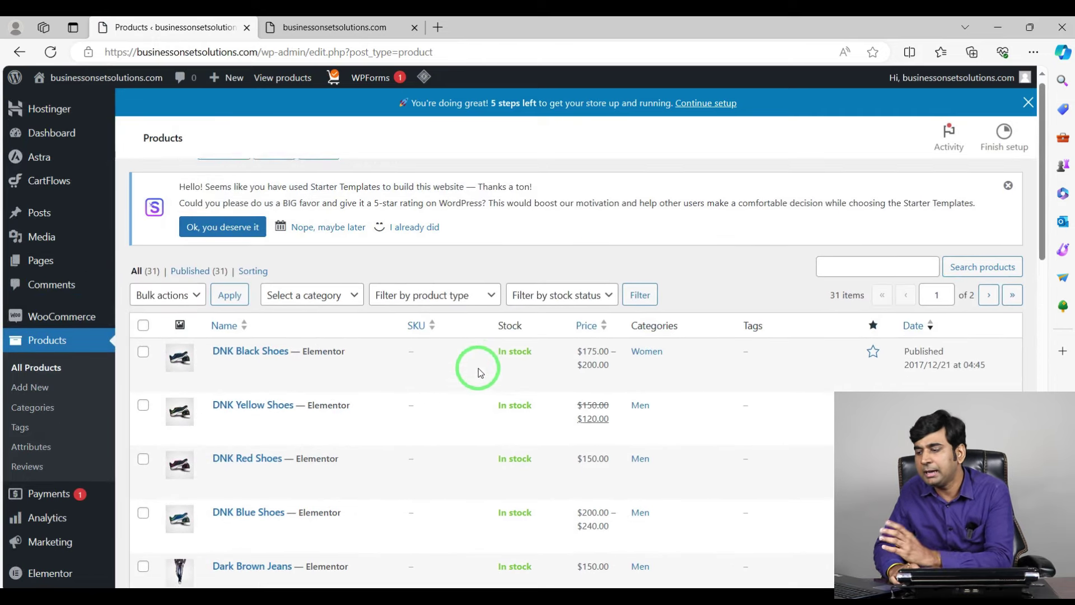
pyautogui.scroll(-10, 496, 408)
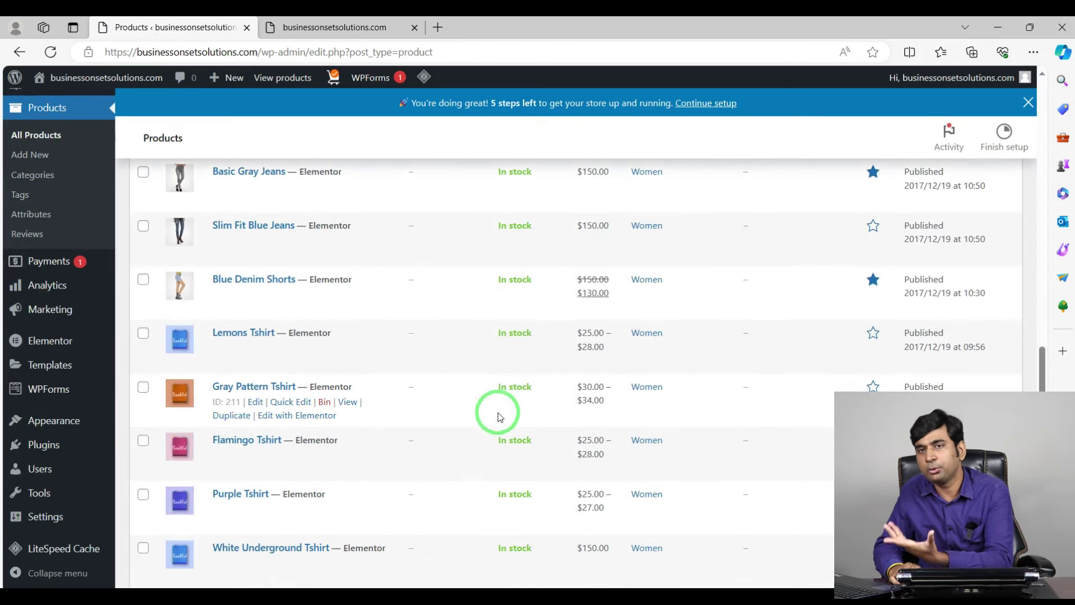
# Review the product list again and examine the options offered under Appearance, Plugins, Tools and Settings in the admin area.
pyautogui.scroll(10, 498, 412)
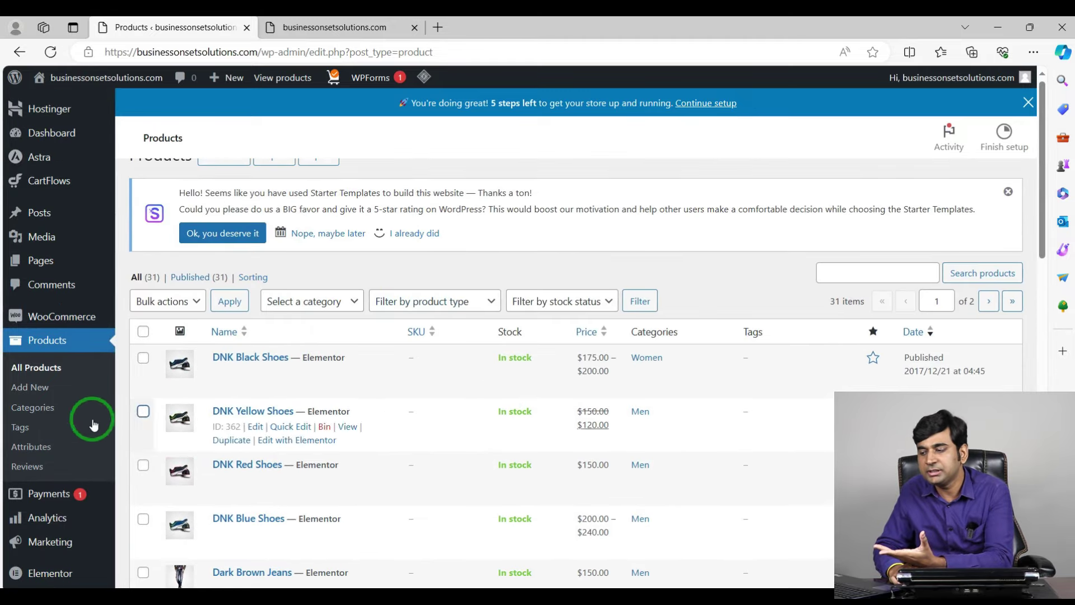
pyautogui.scroll(-10, 481, 361)
pyautogui.scroll(-2, 484, 365)
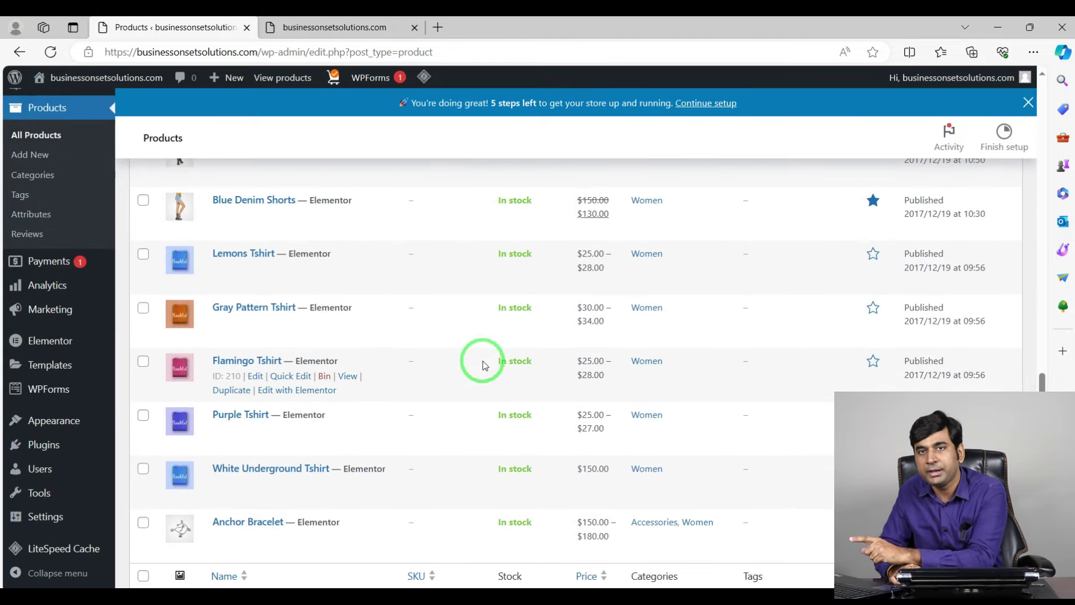
pyautogui.moveTo(333, 428)
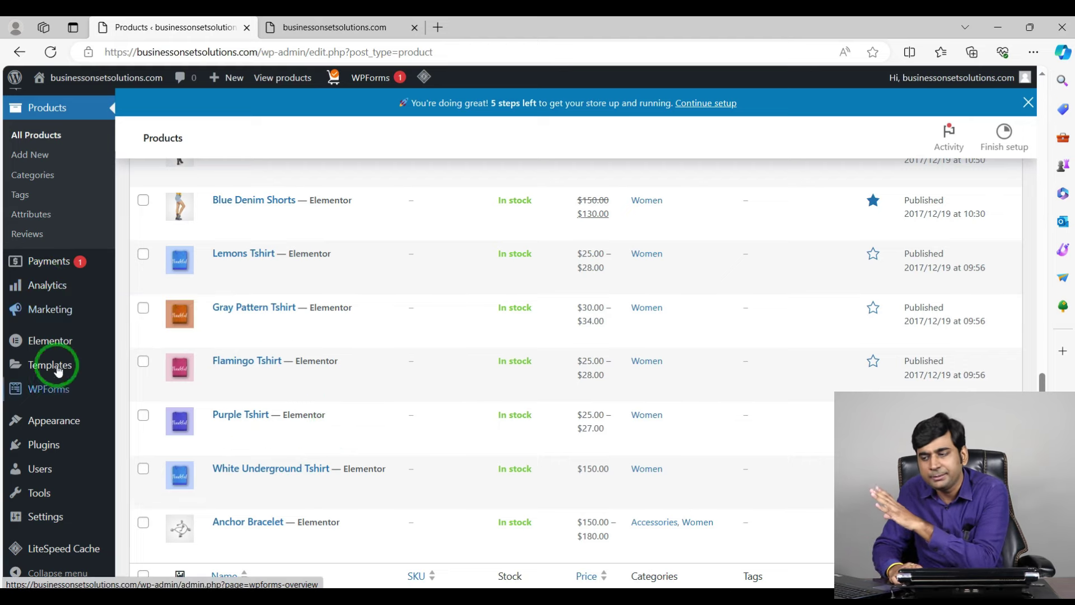
pyautogui.scroll(-2, 587, 464)
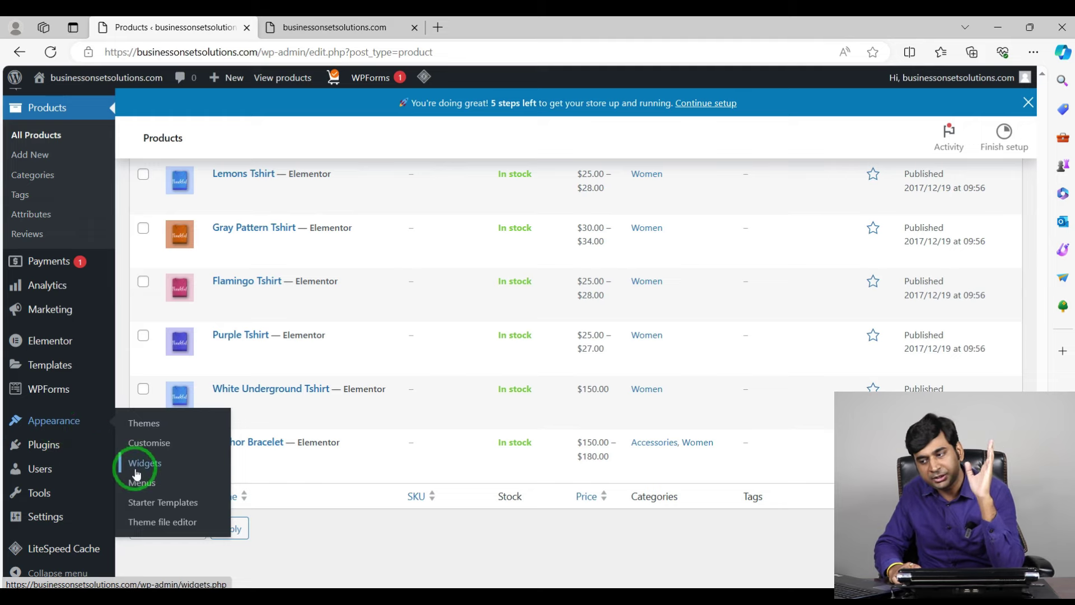
pyautogui.moveTo(60, 447)
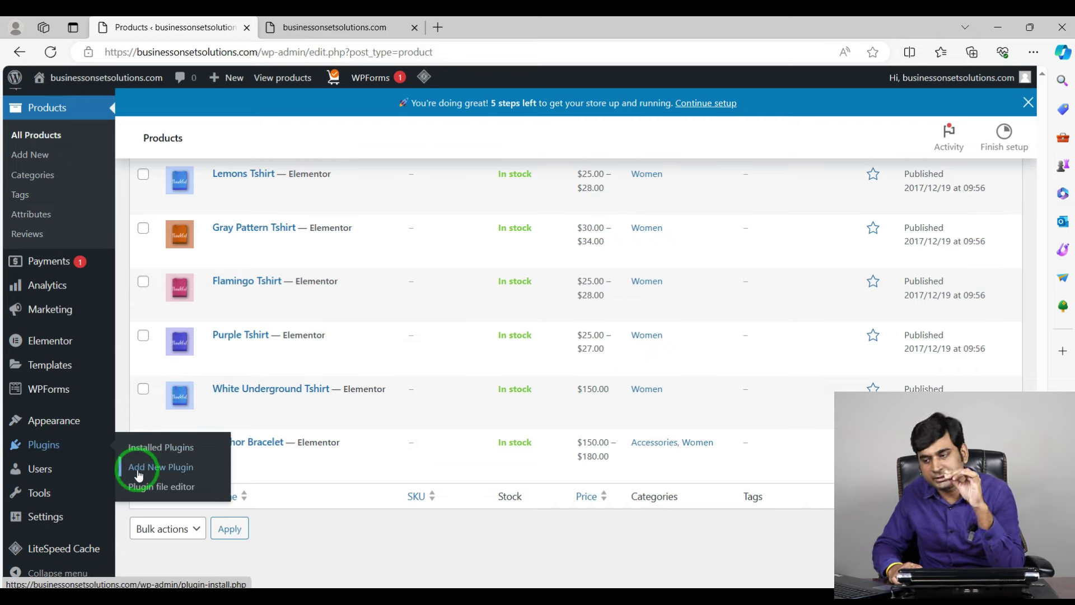
pyautogui.moveTo(35, 495)
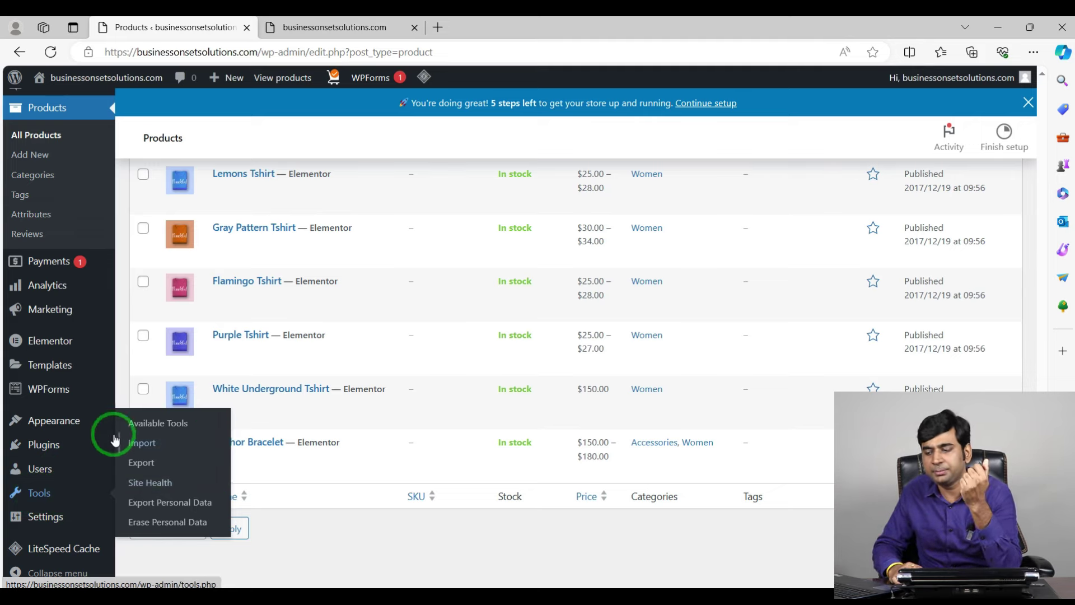
pyautogui.moveTo(63, 518)
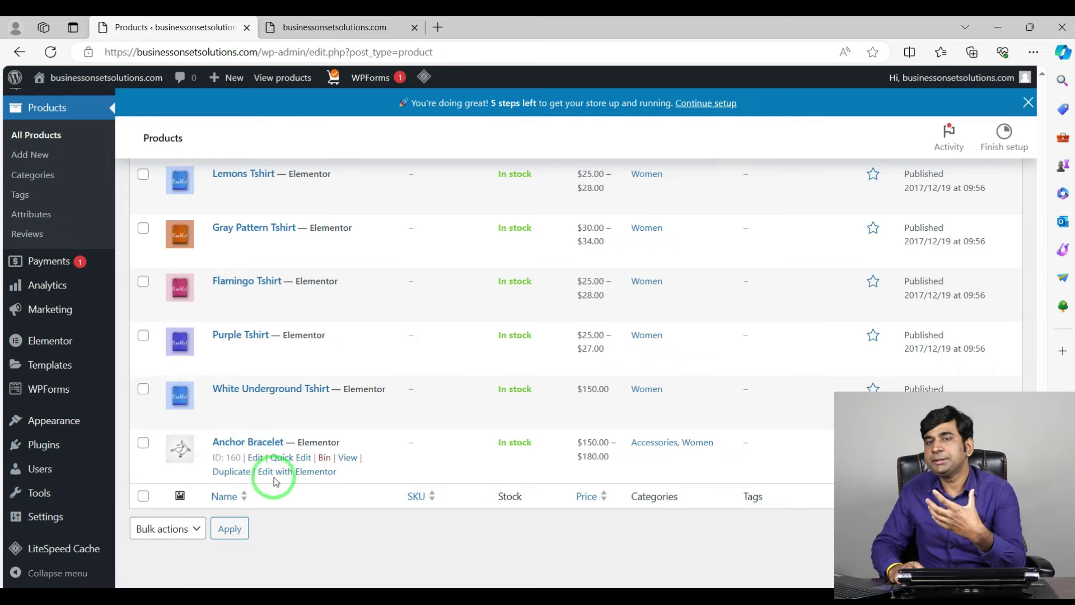
pyautogui.scroll(15, 72, 427)
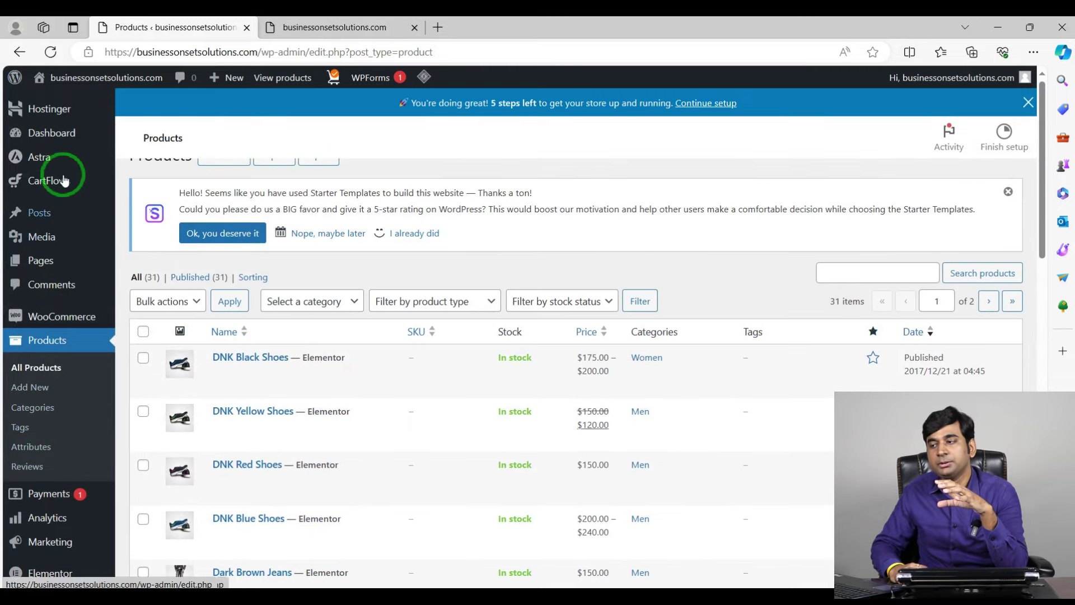
# Open the About WordPress page in the admin area, then reload the live home page and review its featured products.
pyautogui.click(13, 80)
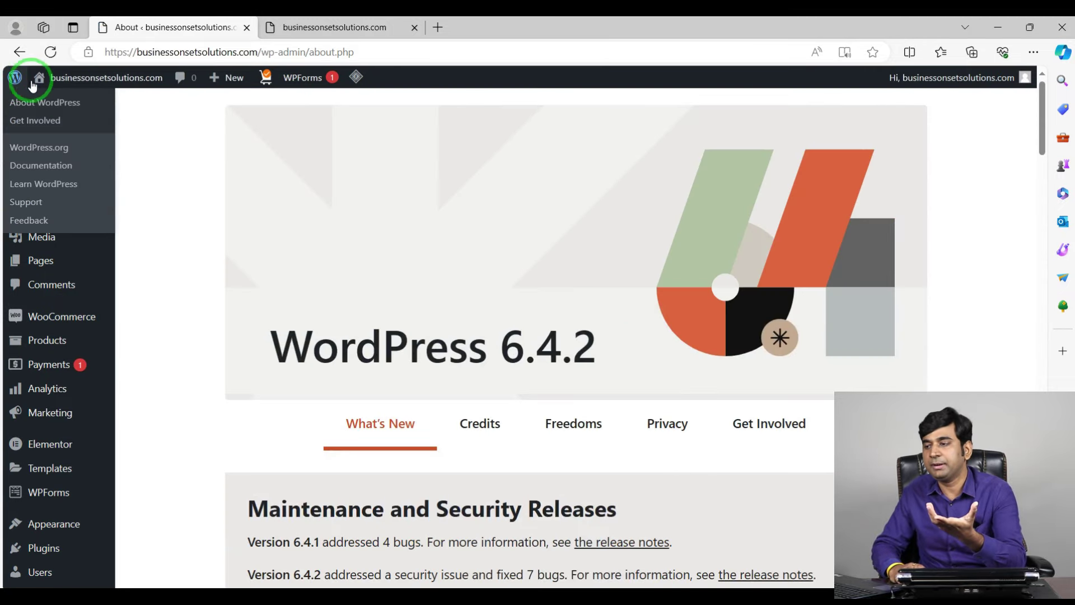
pyautogui.click(327, 25)
pyautogui.click(308, 45)
pyautogui.press('Return')
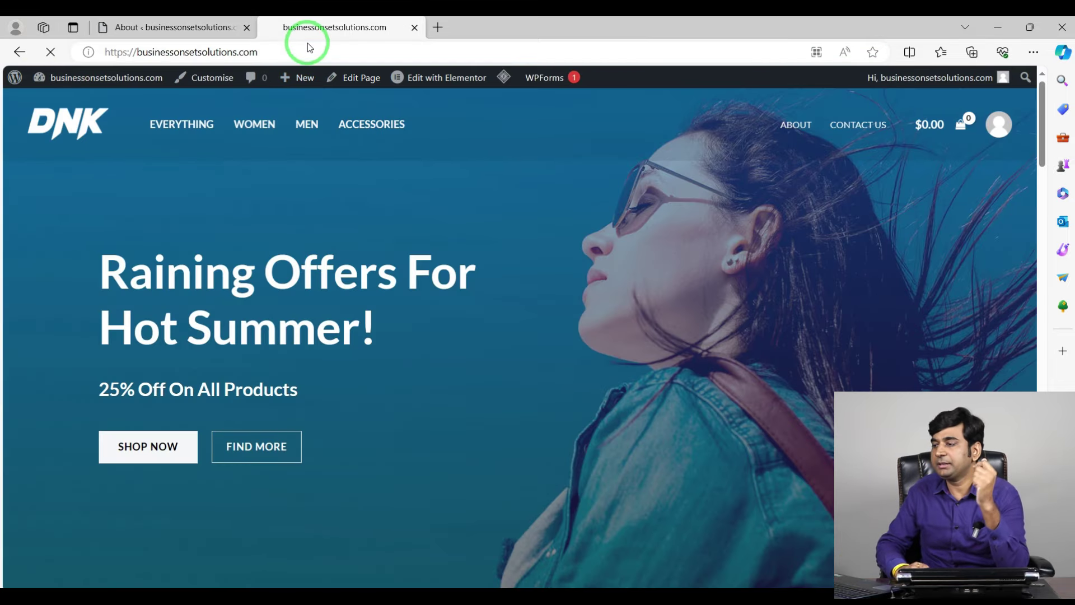
pyautogui.scroll(-20, 368, 254)
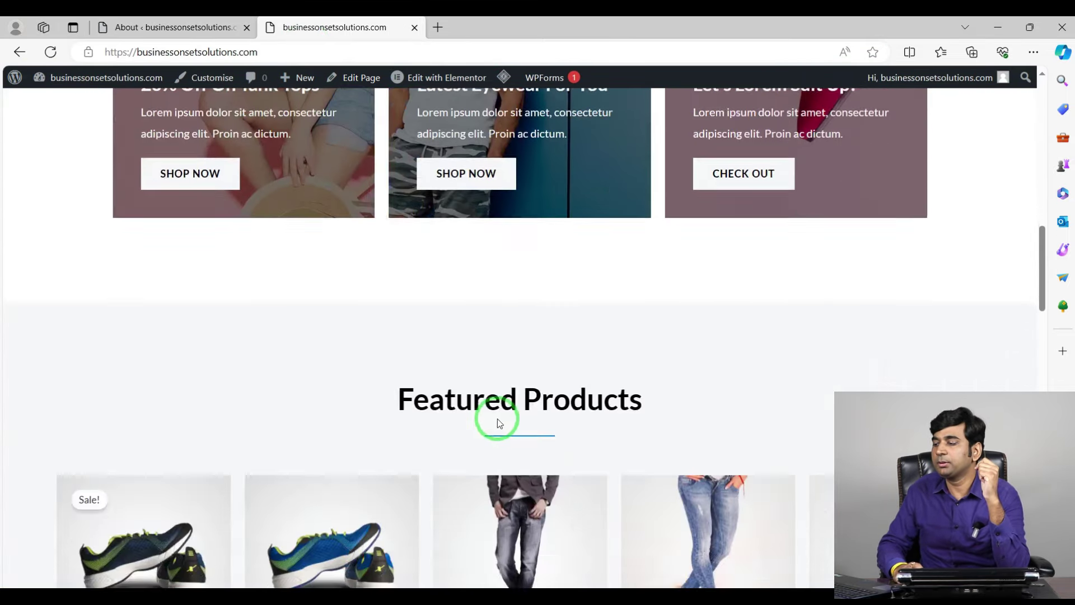
pyautogui.scroll(-12, 498, 422)
pyautogui.scroll(20, 498, 422)
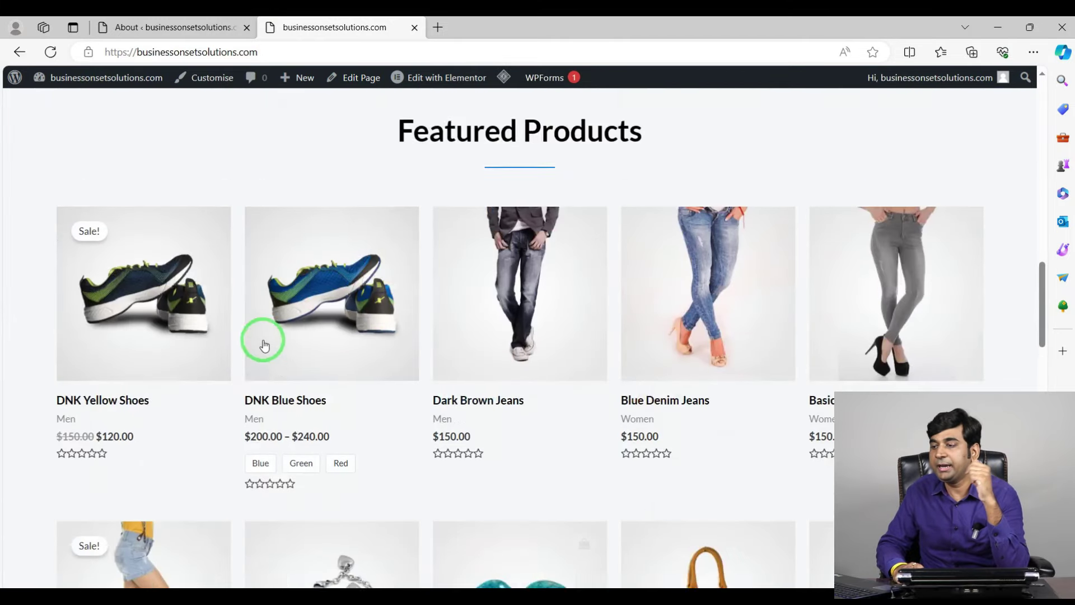
pyautogui.scroll(10, 588, 307)
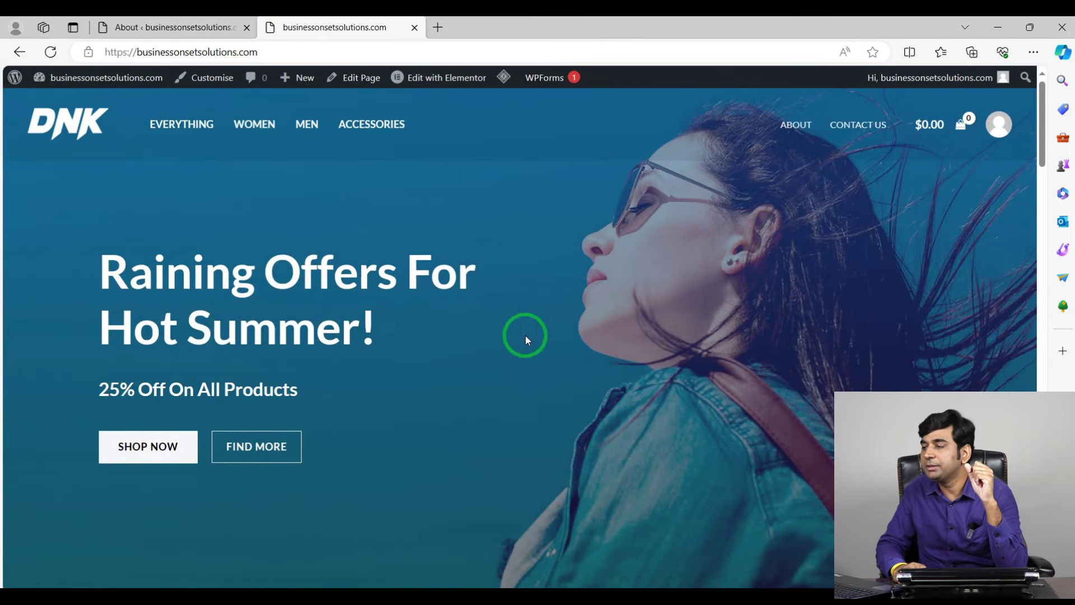
# Return to the admin area and look over its main sections from Pages to Settings.
pyautogui.click(192, 27)
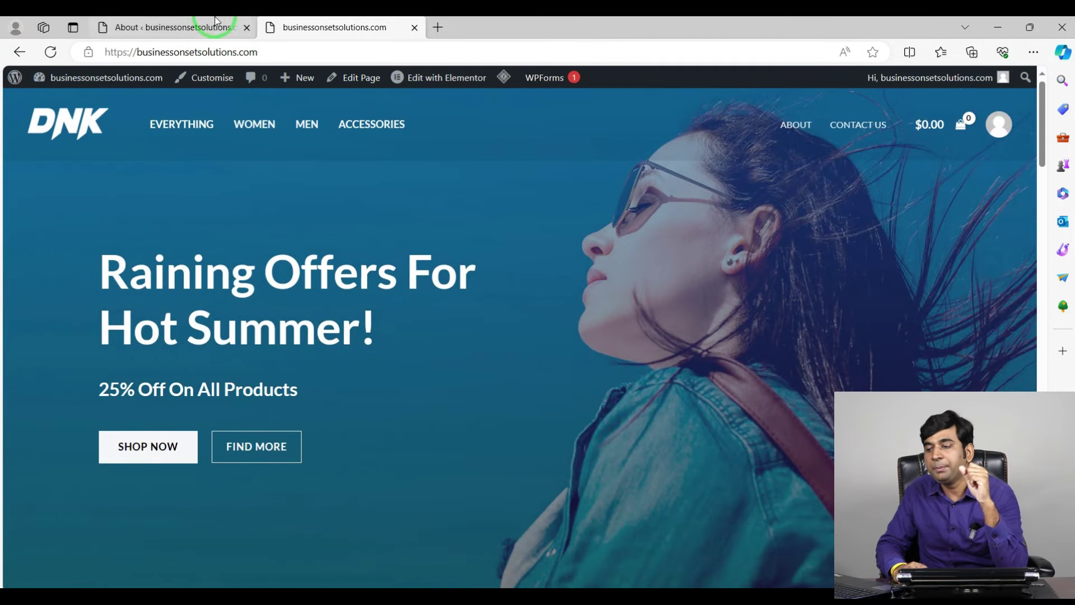
pyautogui.moveTo(51, 260)
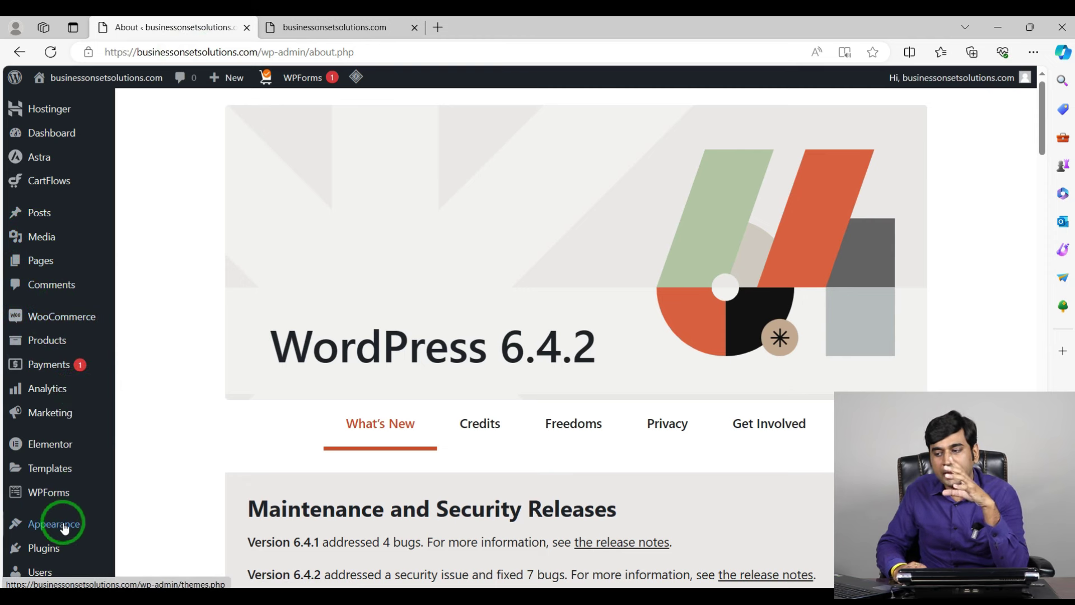
pyautogui.scroll(-3, 65, 496)
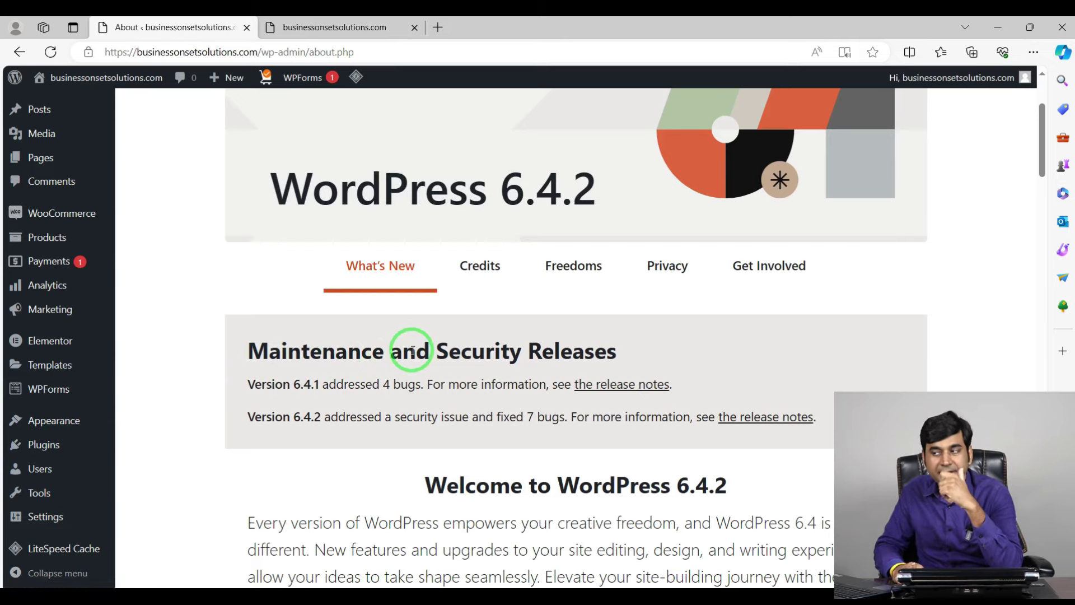
# Examine the live home page again from the hero banner down to the footer and back.
pyautogui.click(334, 26)
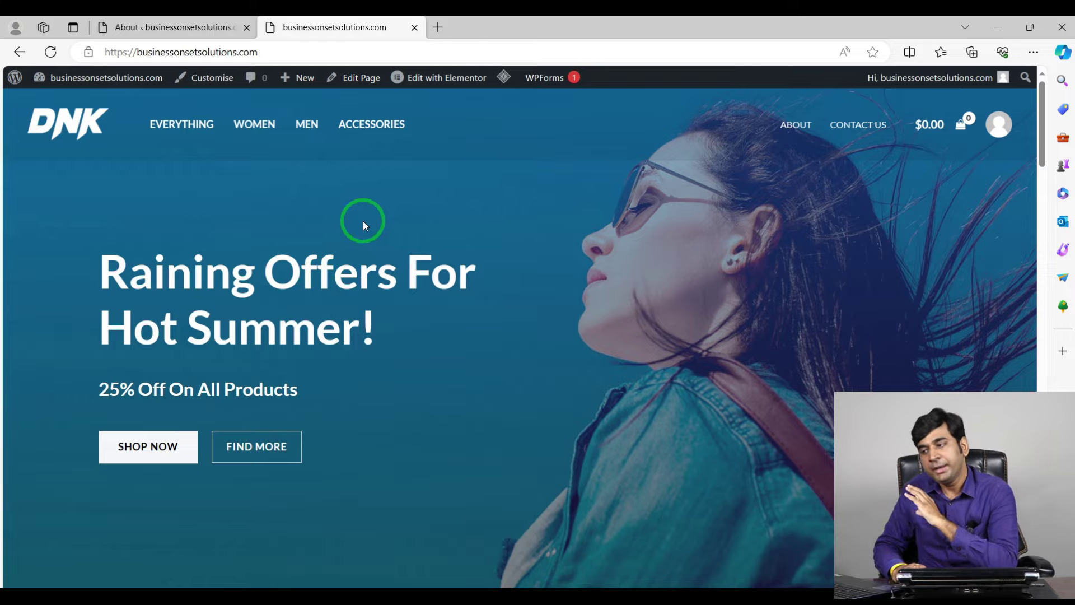
pyautogui.scroll(-5, 381, 315)
pyautogui.scroll(-15, 355, 347)
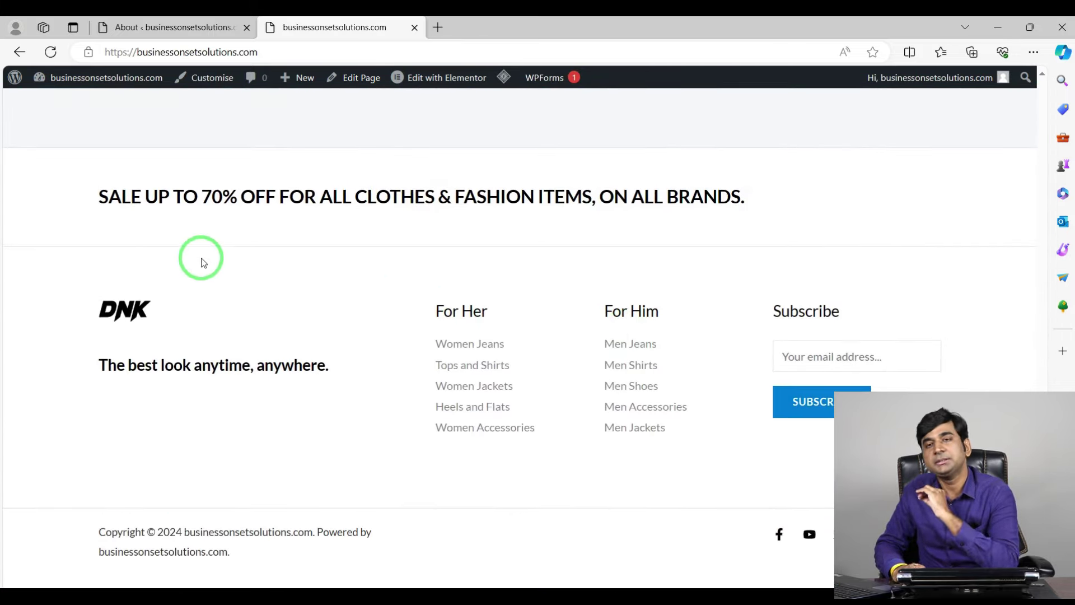
pyautogui.scroll(10, 360, 211)
pyautogui.scroll(8, 328, 257)
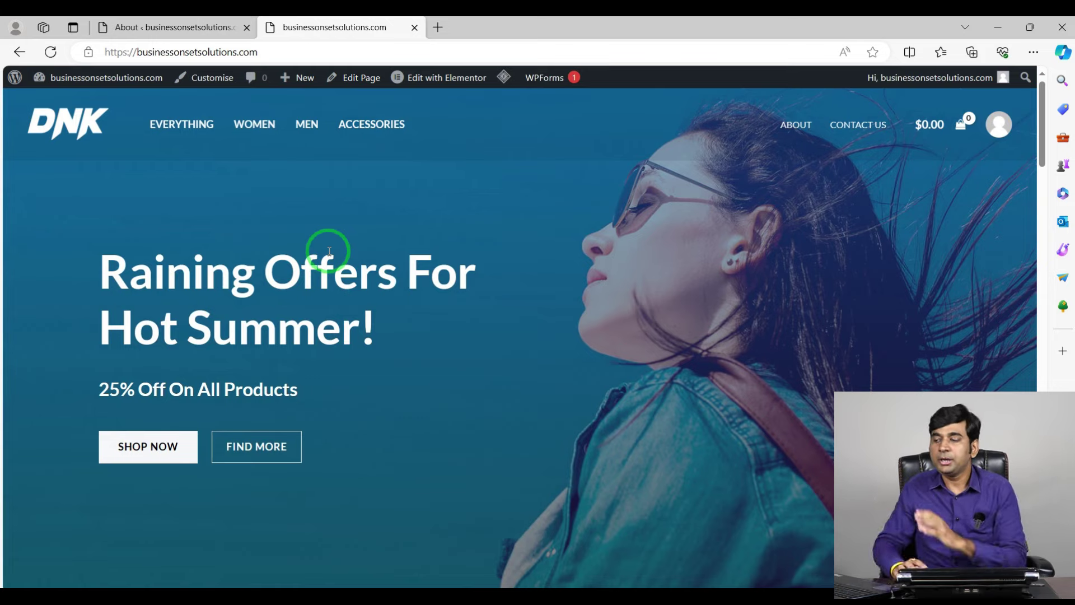
pyautogui.scroll(-15, 609, 340)
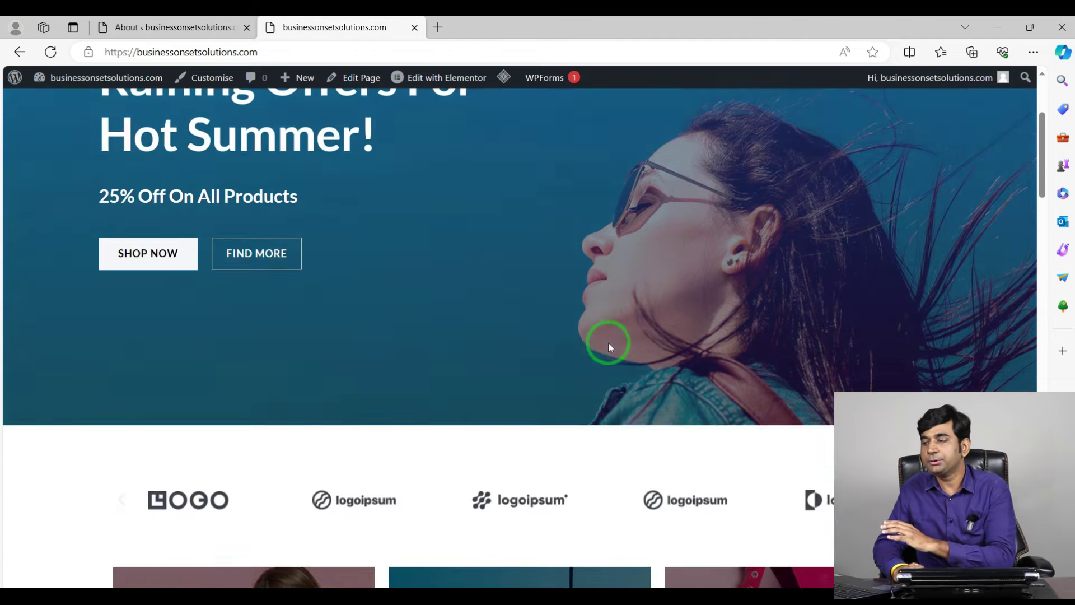
pyautogui.scroll(13, 604, 347)
pyautogui.scroll(2, 609, 344)
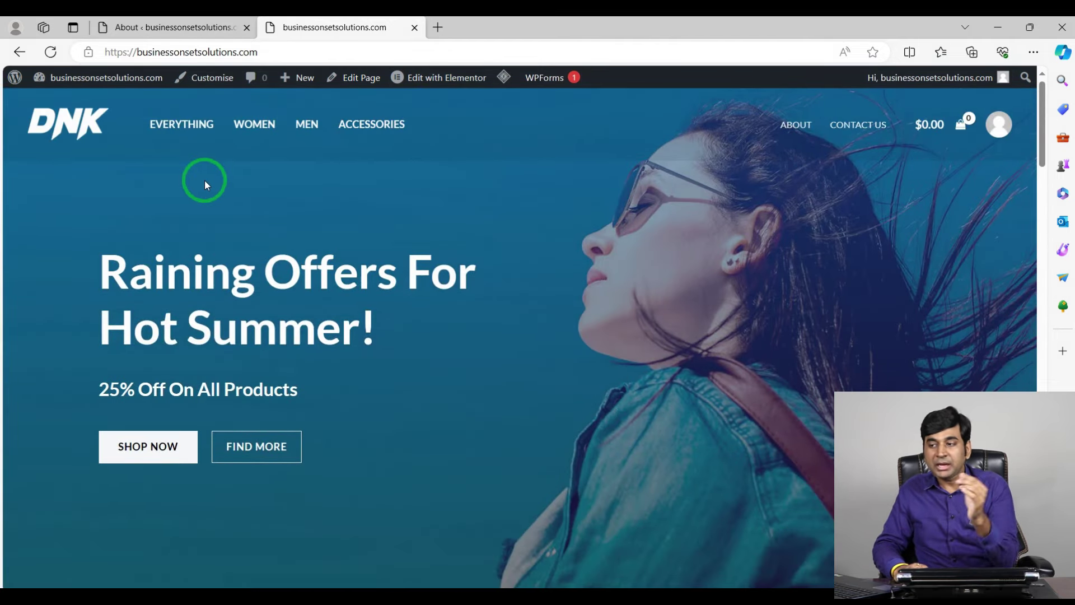
# Compare the live home page's logo strip and offer sections with the management sections of the admin area.
pyautogui.click(172, 27)
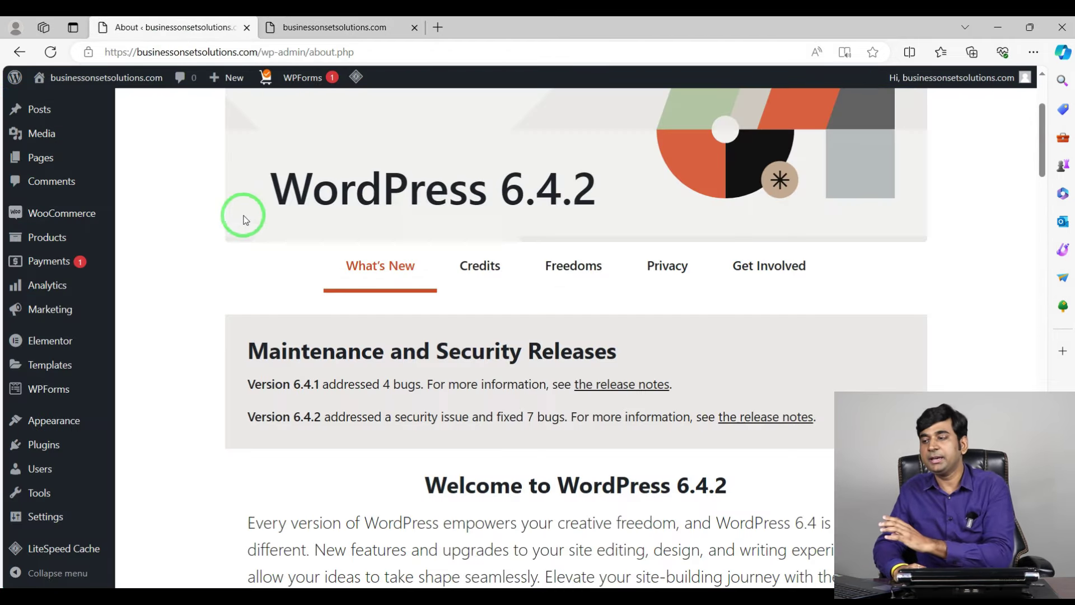
pyautogui.click(381, 28)
pyautogui.scroll(-15, 722, 319)
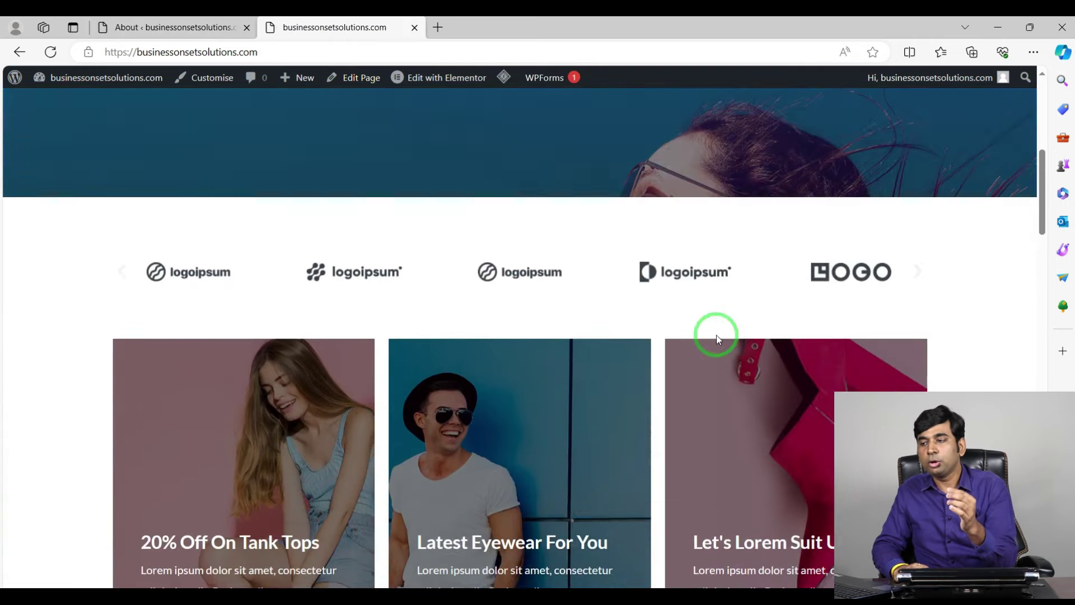
pyautogui.scroll(5, 725, 329)
pyautogui.click(172, 27)
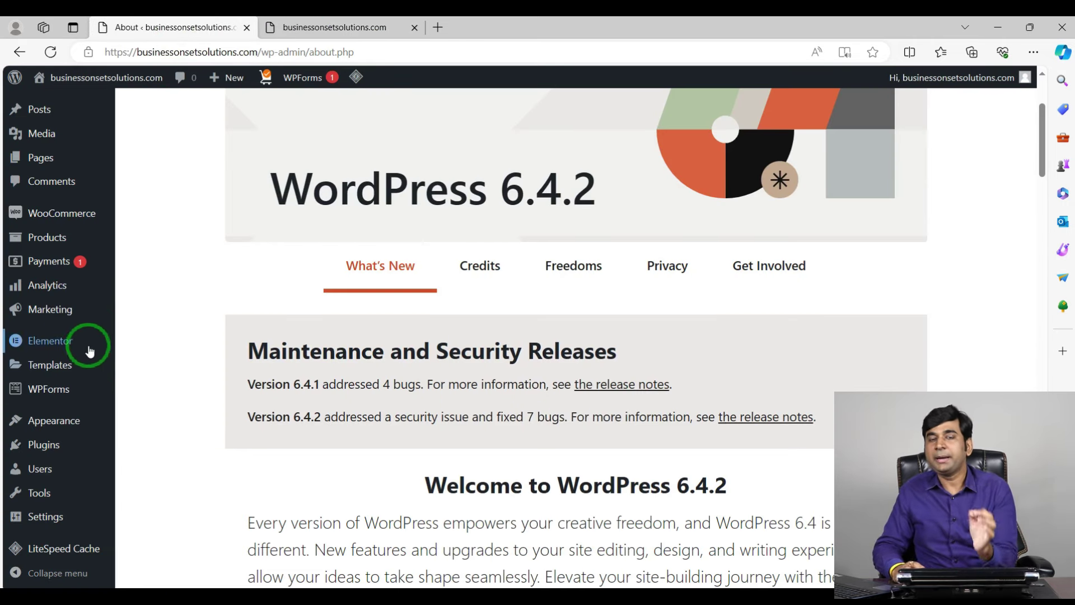